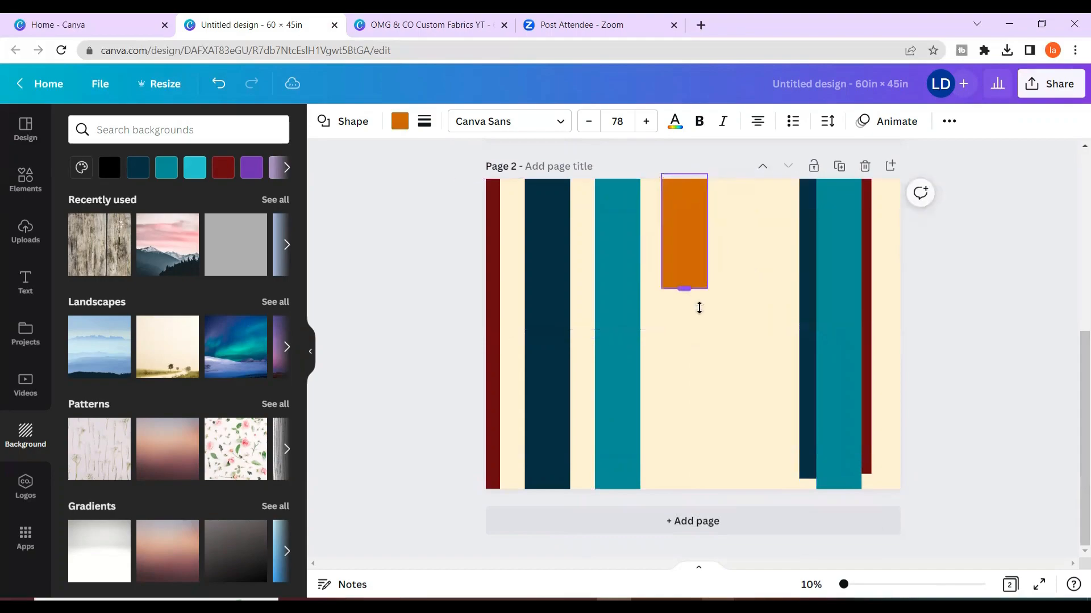
Extend the orange stripe to full page height and space the dark red, navy and teal stripes evenly across the rest of page 2.
left_click_drag(697, 420, 703, 412)
left_click(864, 319)
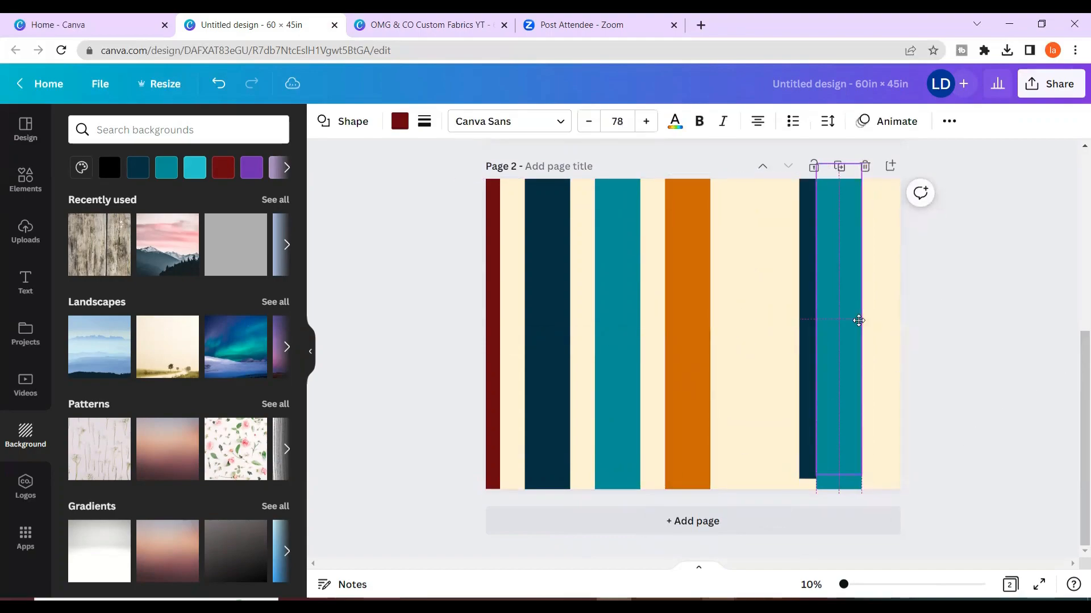
left_click_drag(864, 319, 775, 339)
left_click_drag(844, 339, 656, 315)
left_click_drag(815, 305, 817, 315)
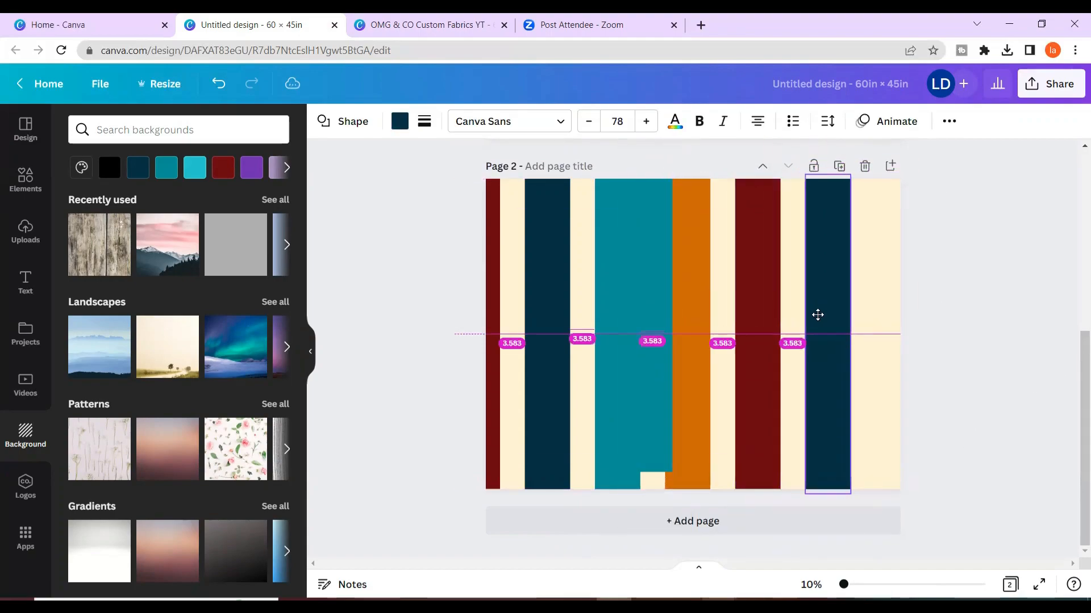
left_click_drag(642, 324, 889, 346)
left_click(1006, 235)
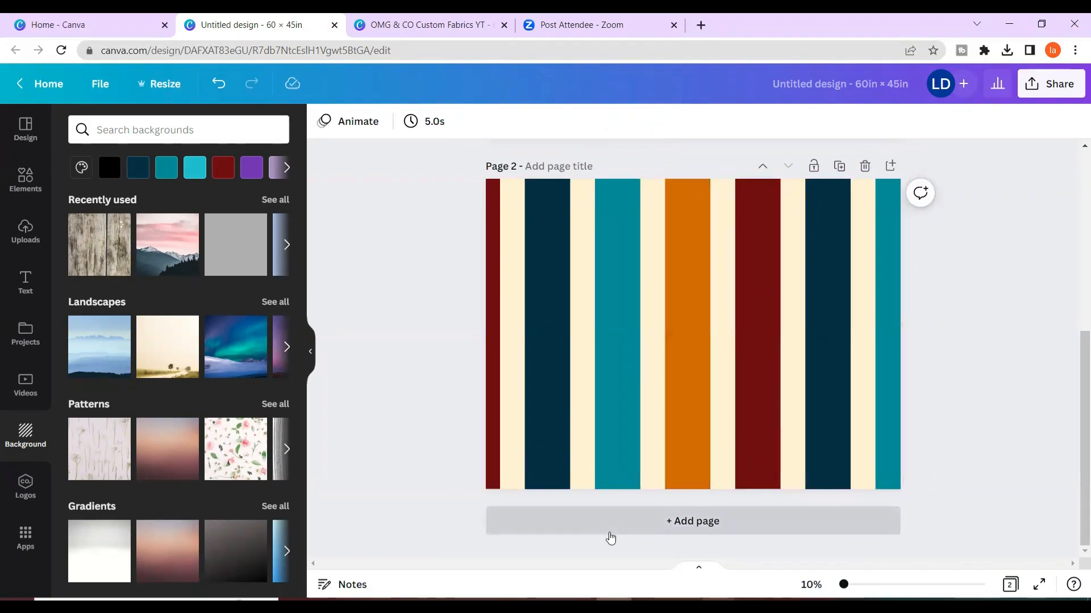
Add a third page with a cream background and place the orange, dark red, navy and teal squares near its lower edge.
left_click(757, 534)
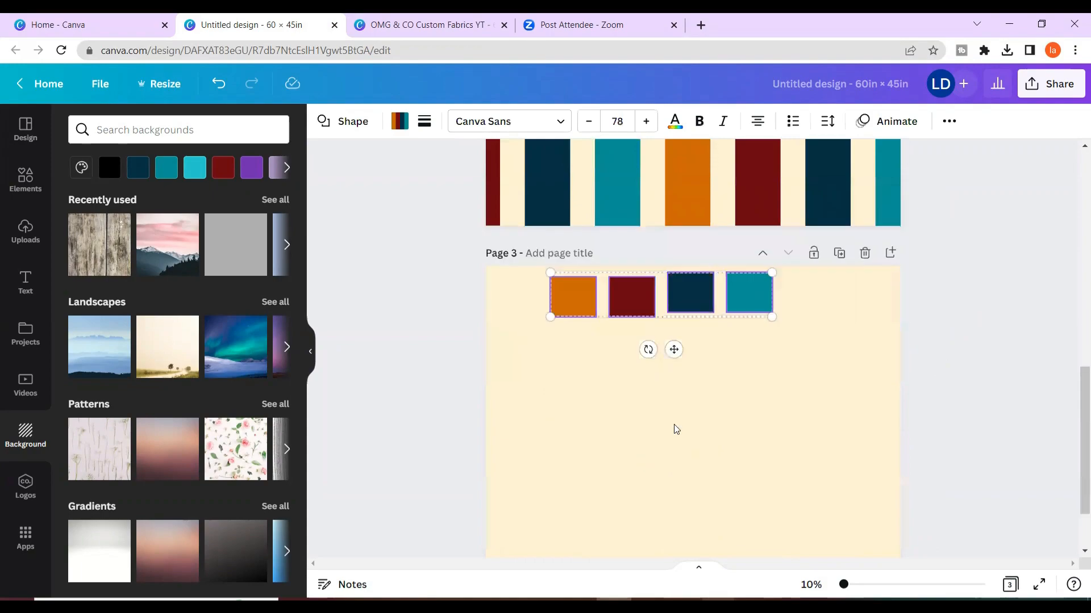
left_click_drag(611, 294, 559, 545)
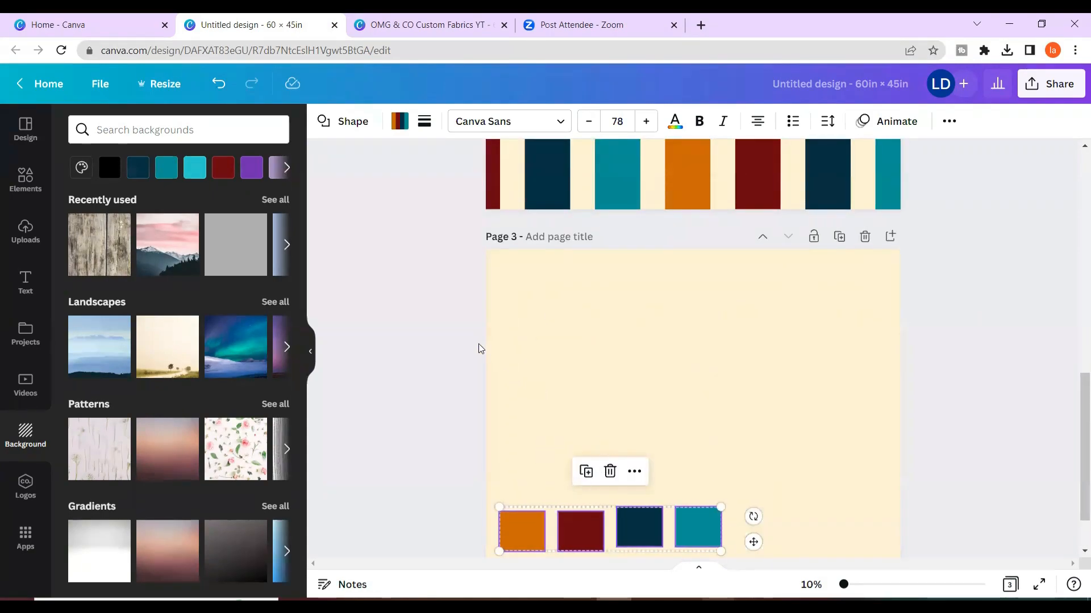
left_click(413, 371)
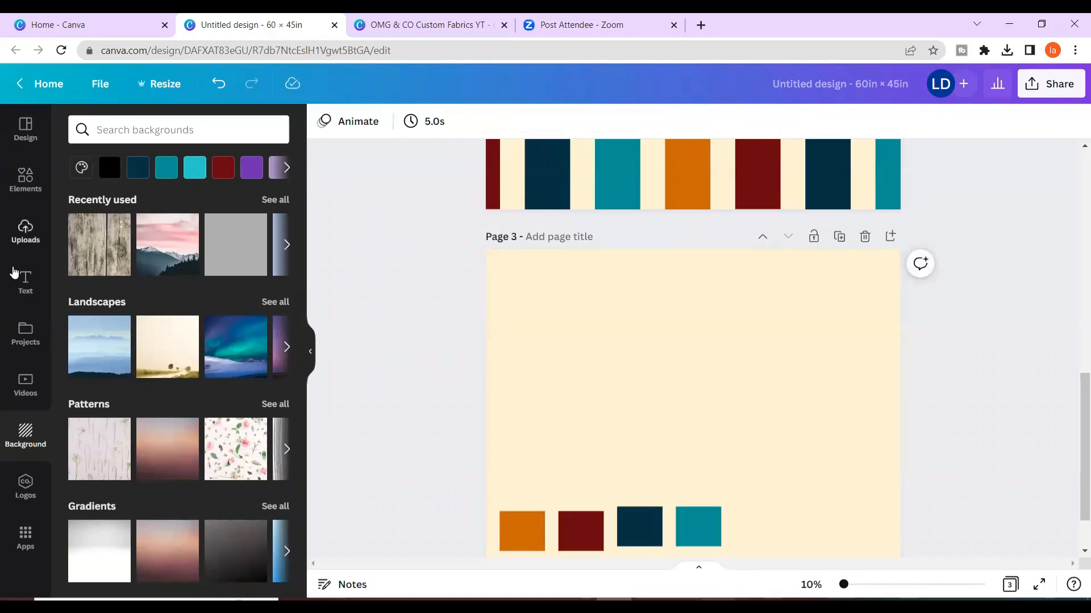
Add a square to page 3 and stretch it into a band about 60 by 8.1 in along the page's top edge.
left_click(23, 192)
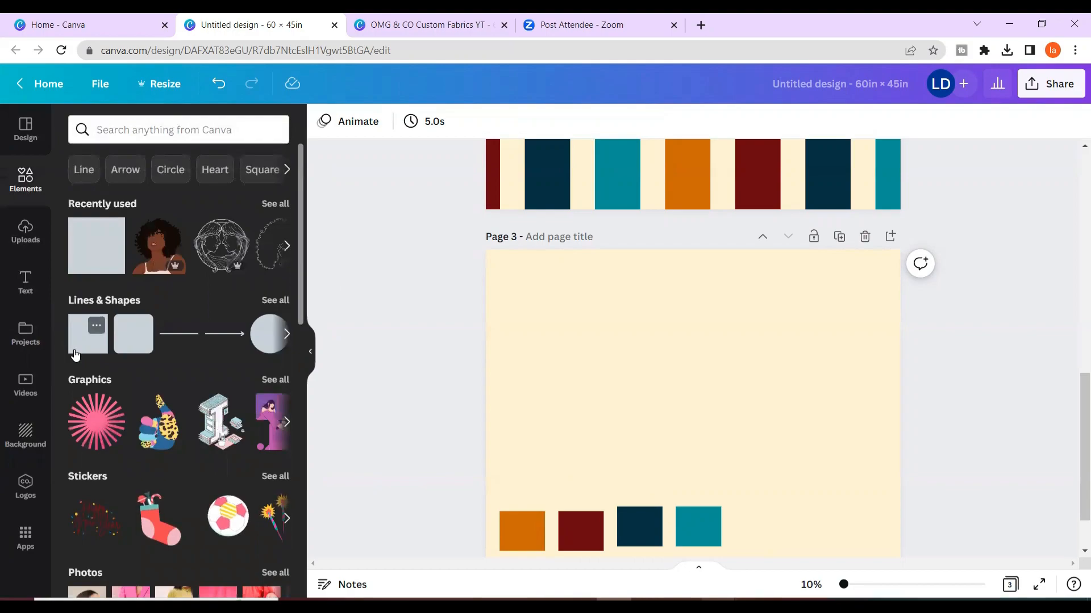
left_click(74, 351)
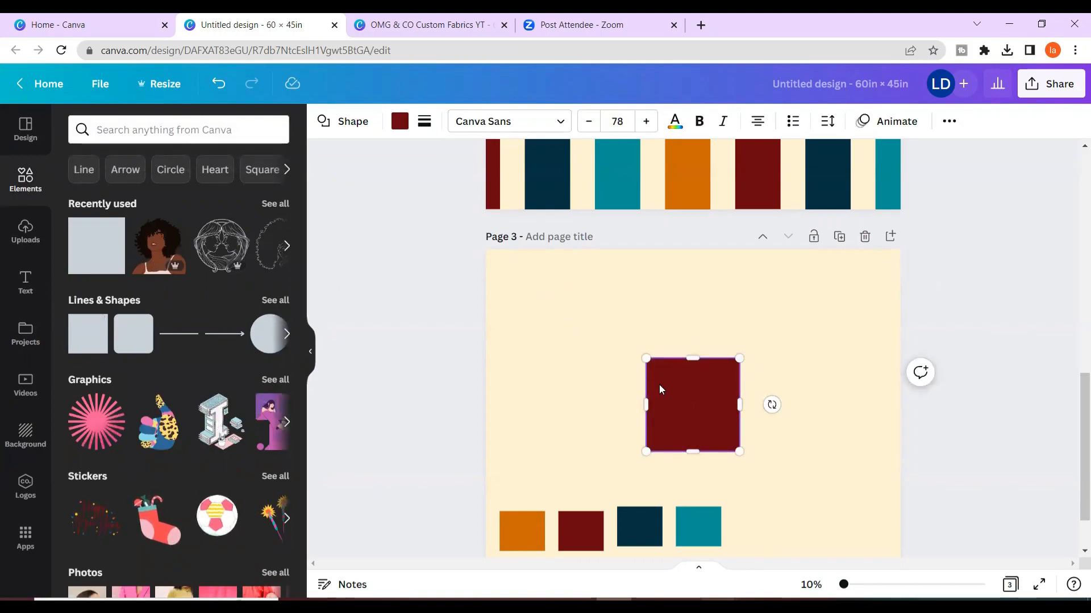
left_click_drag(606, 359, 509, 292)
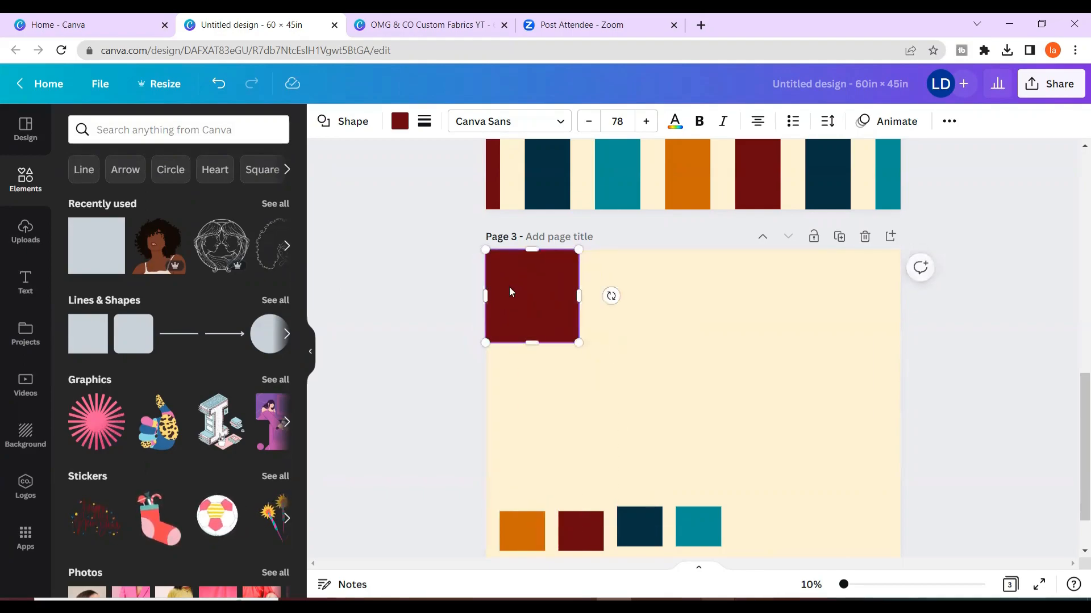
left_click_drag(574, 295, 897, 295)
left_click_drag(700, 341, 708, 301)
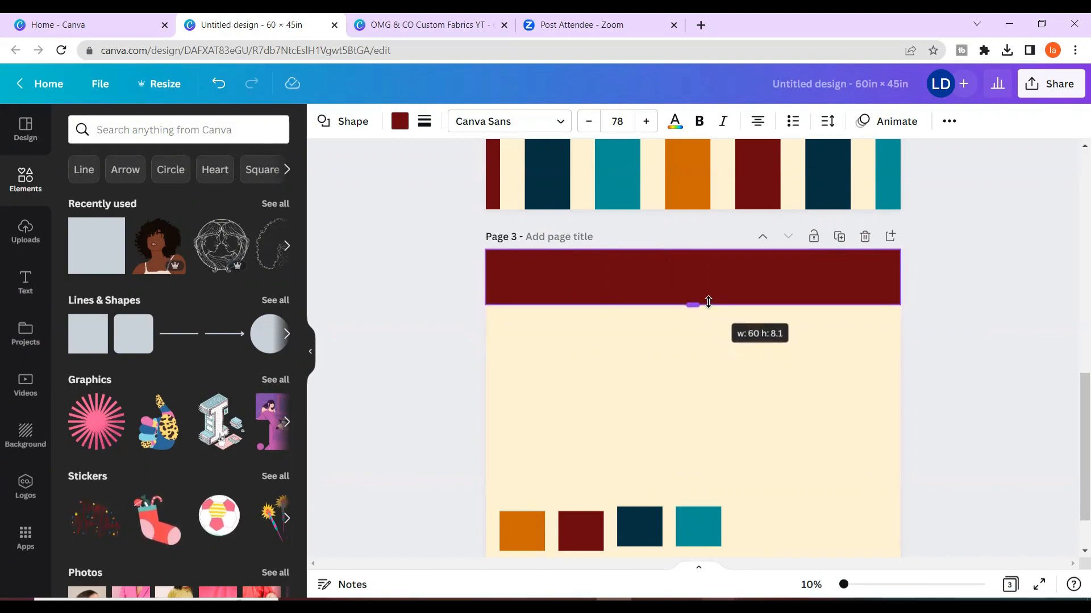
left_click_drag(708, 302, 708, 301)
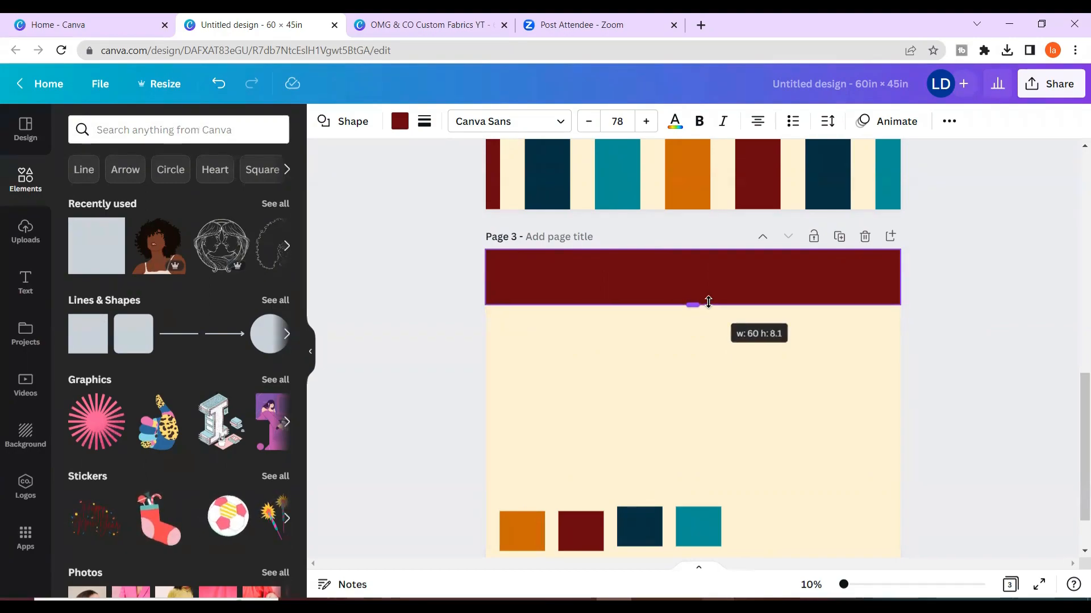
left_click_drag(707, 302, 707, 302)
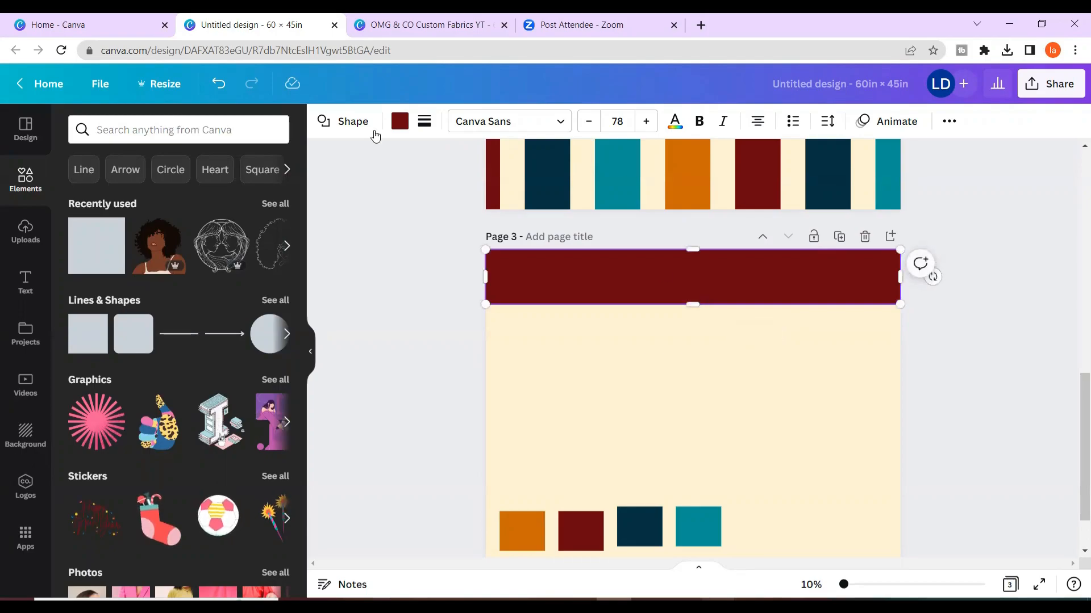
Recolor the full-width band on page 3 light purple.
left_click(400, 121)
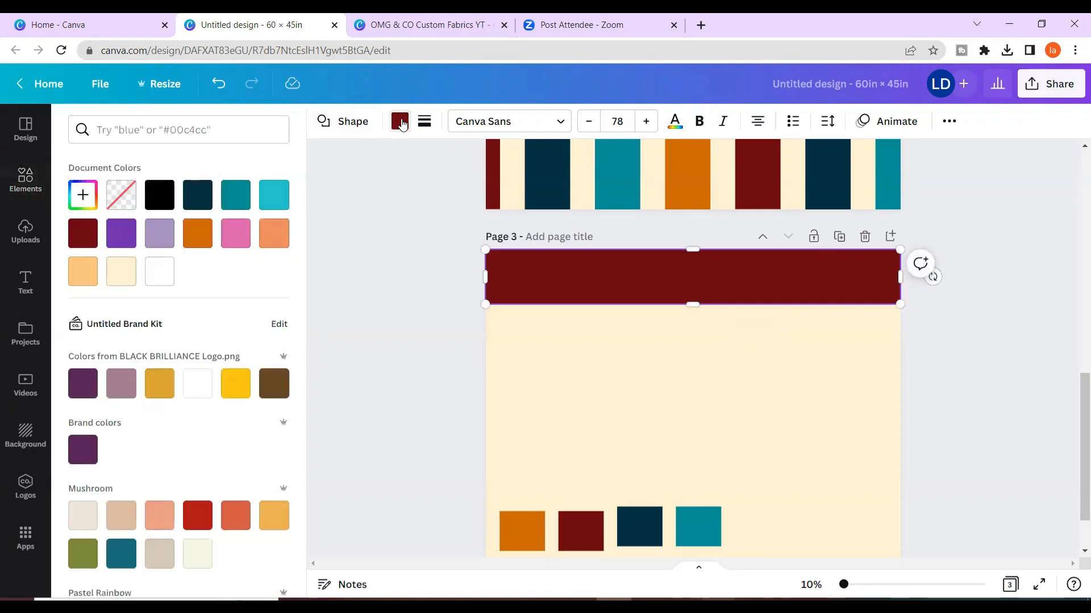
left_click(161, 234)
left_click(520, 425)
Move the orange square up below the purple band and shift the teal square slightly higher on the page.
left_click_drag(517, 538, 542, 405)
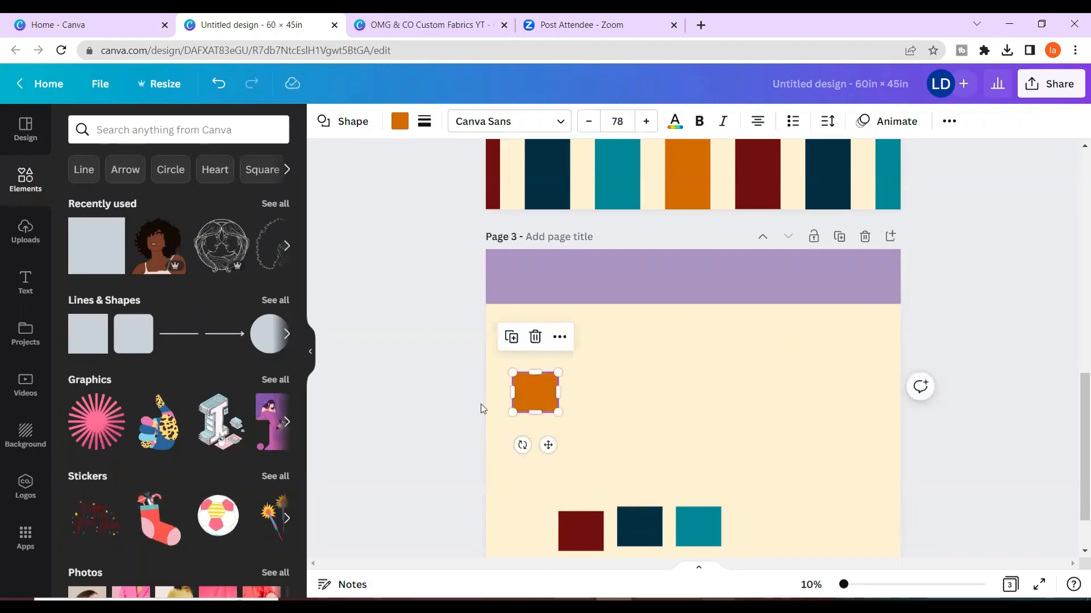
left_click_drag(535, 372, 543, 413)
key("ctrl+z")
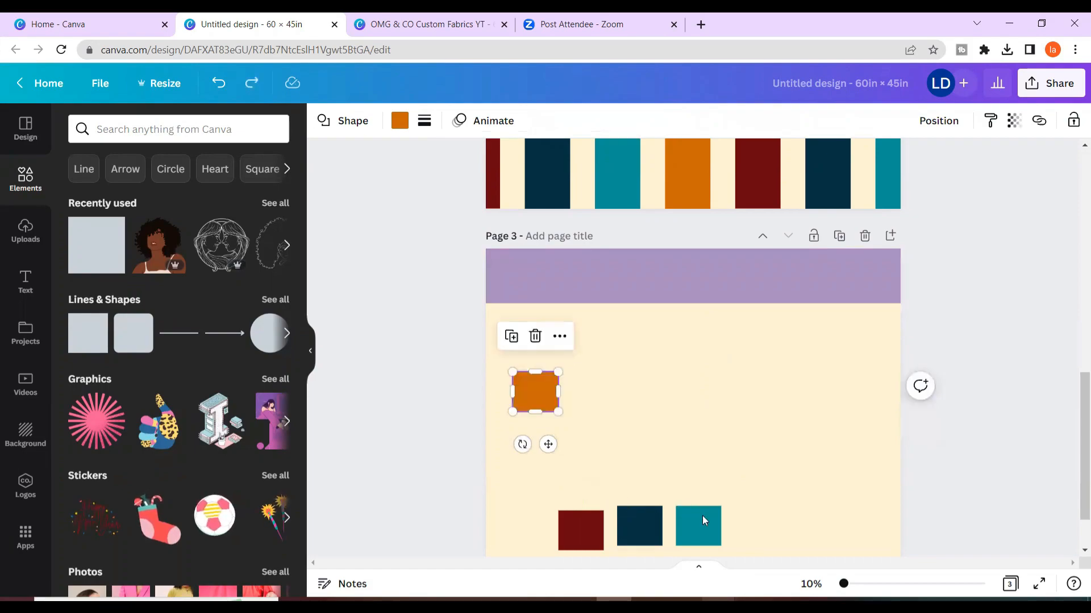
left_click(698, 526)
left_click_drag(699, 526, 696, 497)
Place the navy square in the purple band's top-left corner and bring it forward.
left_click_drag(638, 529, 500, 280)
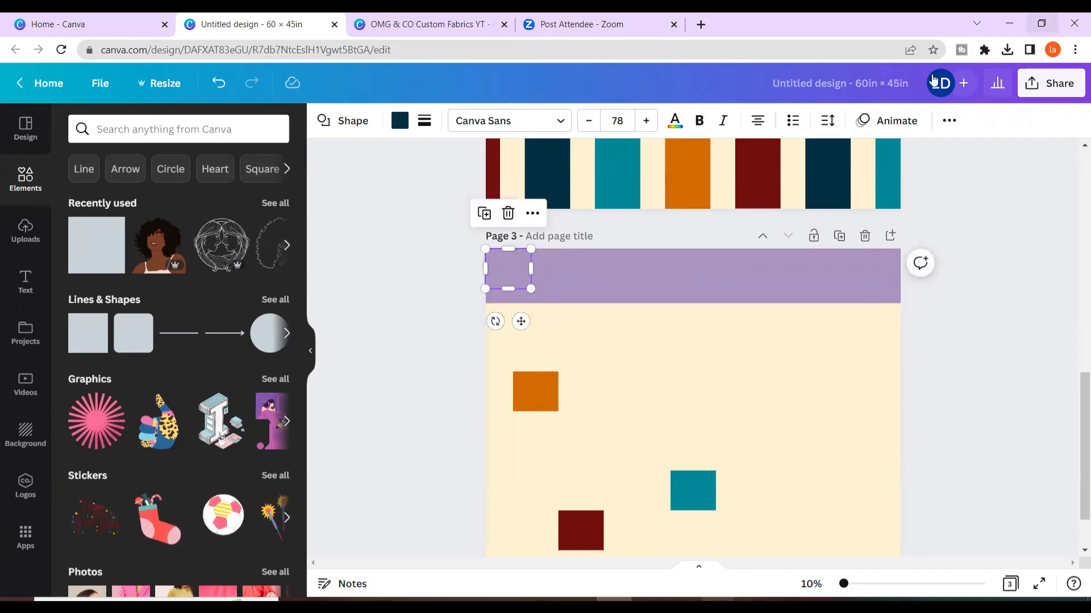
left_click(950, 126)
left_click(807, 155)
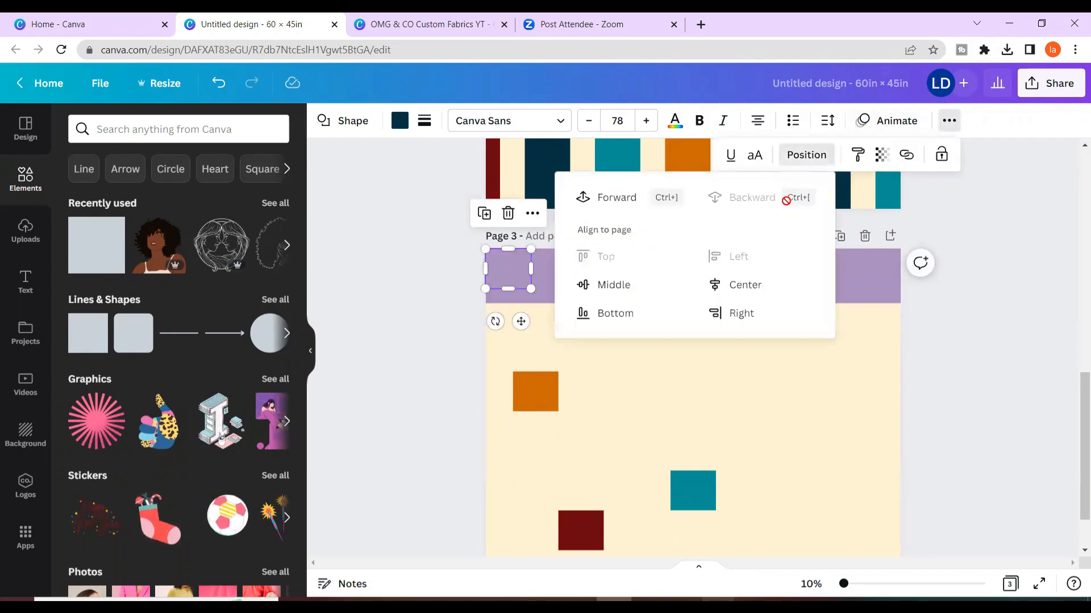
left_click(623, 198)
left_click(676, 427)
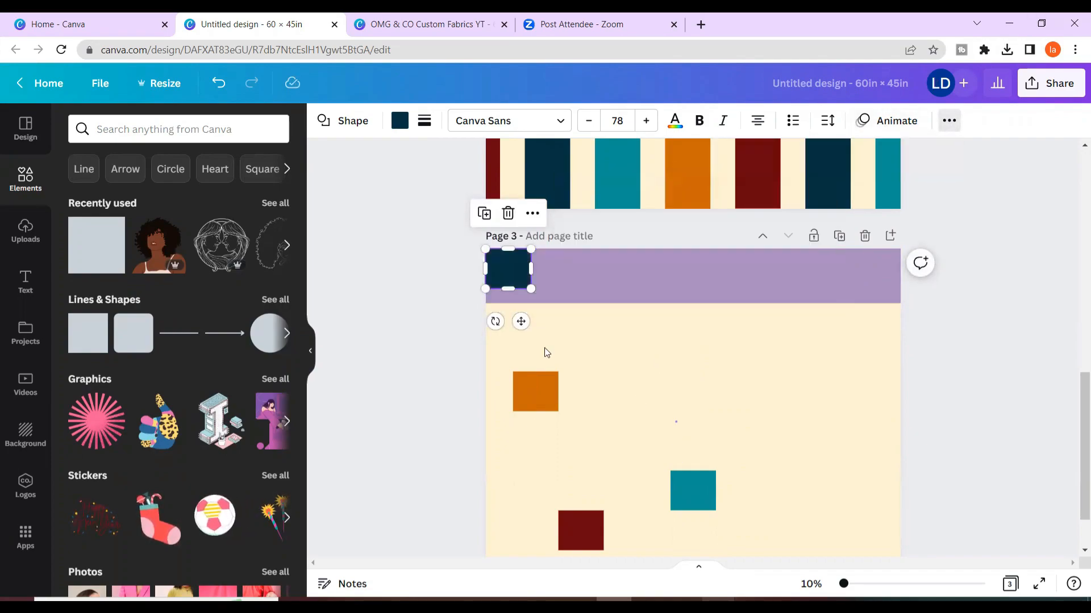
Turn the navy and teal squares into thin full-width stripes, with navy along the page's top edge and teal just below it.
left_click(506, 283)
left_click_drag(508, 289, 899, 252)
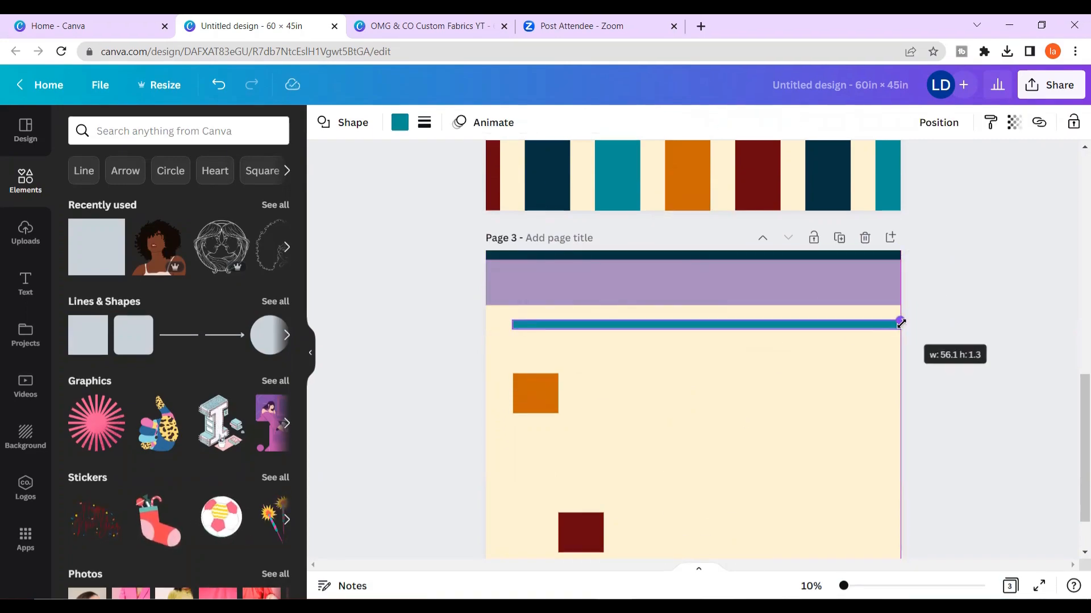
left_click_drag(900, 320, 900, 266)
Stretch the orange square into a thin full-width stripe and place it below the teal stripe.
left_click(535, 394)
left_click_drag(535, 414, 903, 372)
left_click_drag(513, 373, 478, 369)
left_click_drag(701, 411, 709, 322)
Stretch the dark red square into a stripe about 60 by 1.4 in and place it below the orange stripe.
left_click(670, 392)
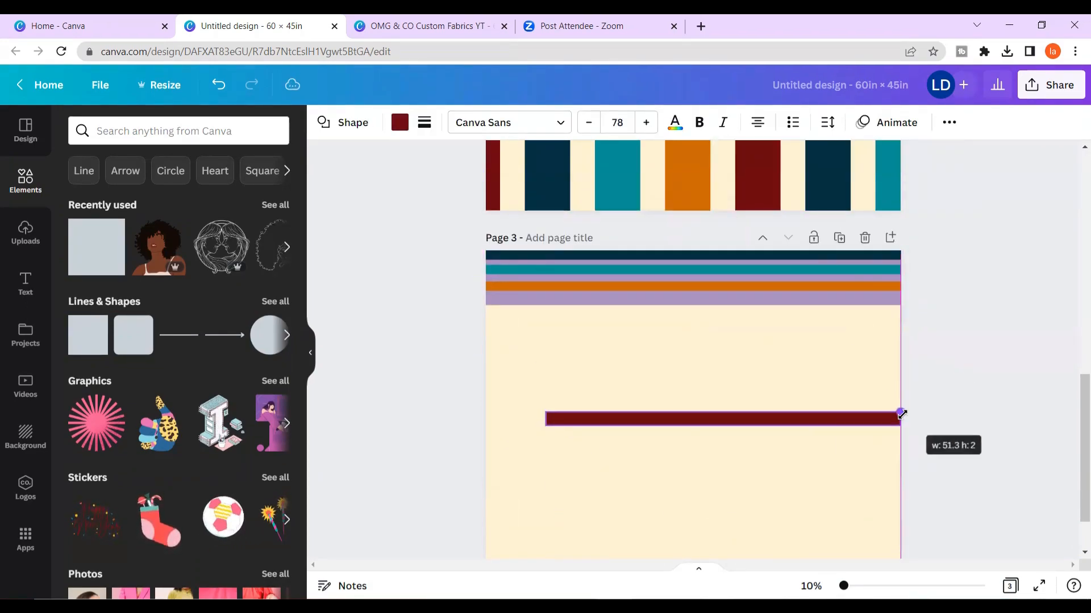
left_click_drag(901, 414, 895, 417)
left_click_drag(545, 419, 487, 426)
left_click_drag(898, 417, 901, 416)
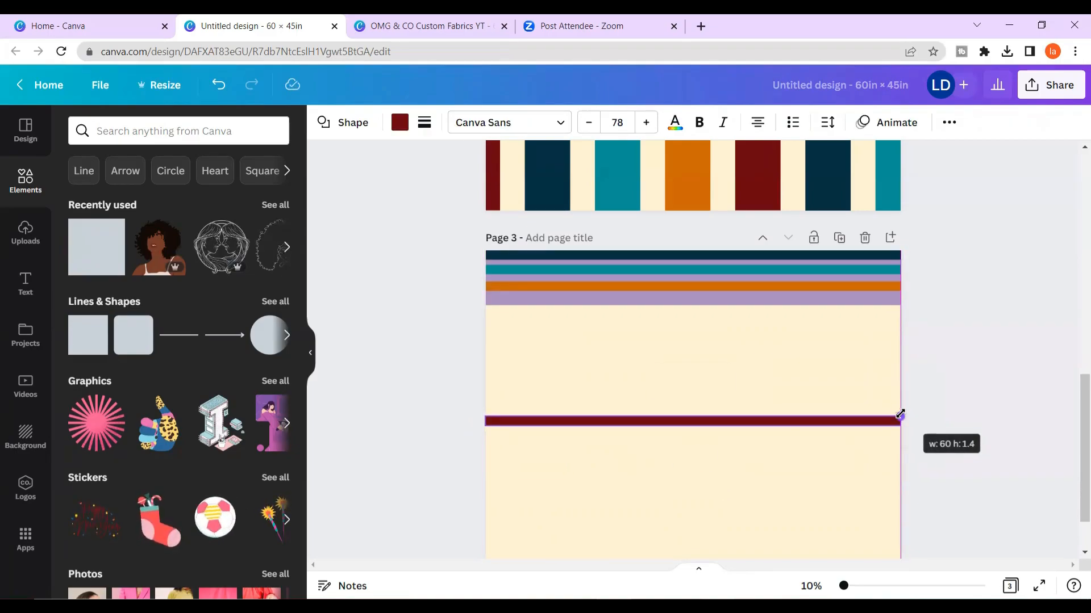
left_click_drag(703, 459, 691, 337)
left_click_drag(888, 295, 903, 298)
left_click_drag(903, 299, 903, 297)
Delete the light purple band behind the stripes on page 3.
left_click(524, 293)
left_click_drag(522, 301, 522, 307)
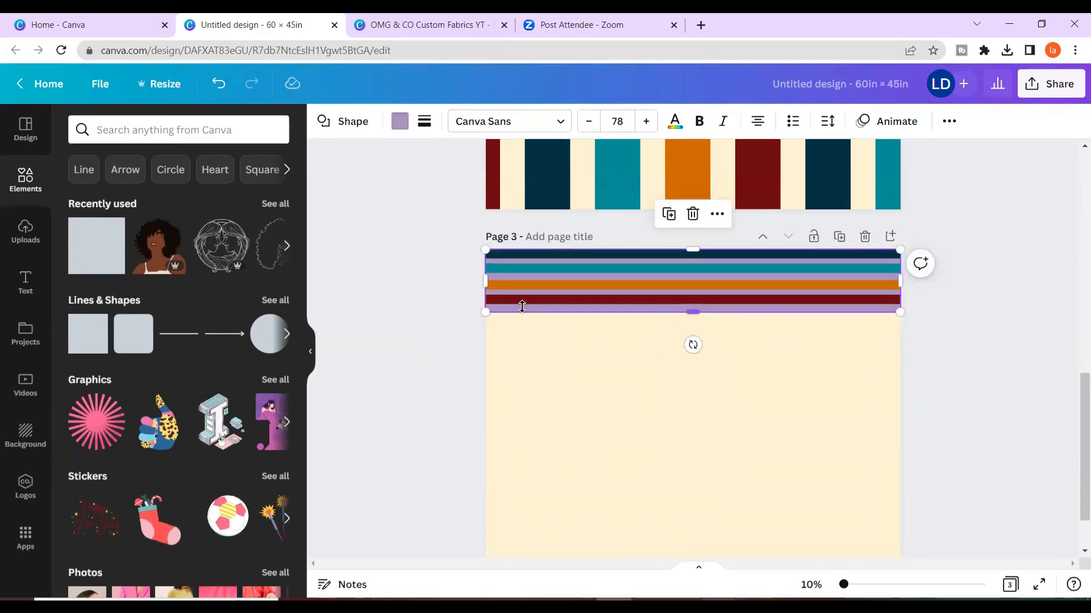
key("Delete")
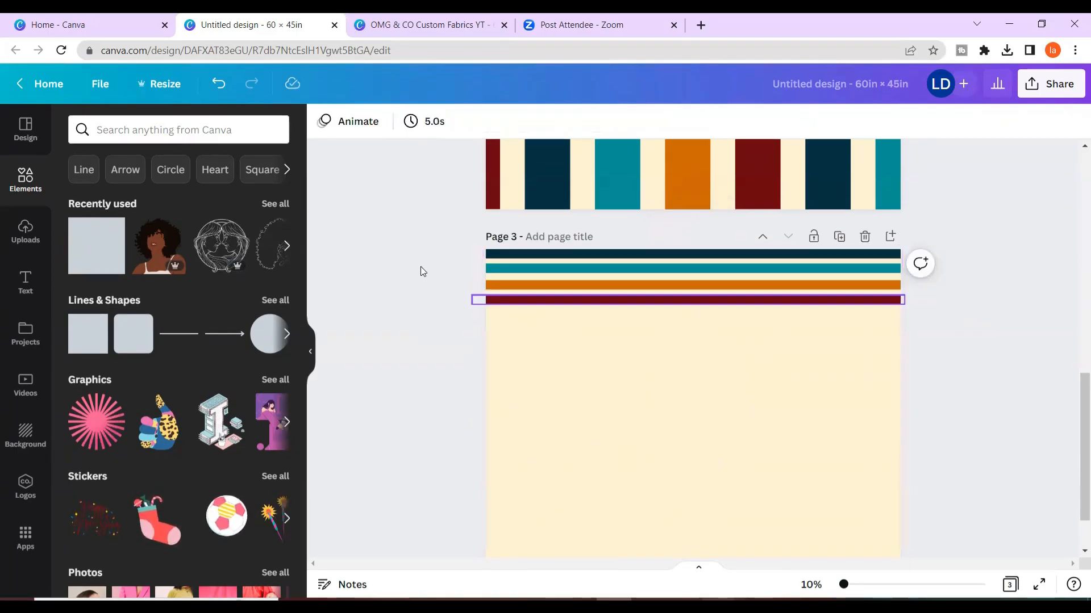
Select the navy, teal, orange and dark red stripes and repeat the set down page 3 with duplicates.
left_click_drag(478, 243, 935, 327)
left_click_drag(815, 270, 757, 355)
key("ctrl+d")
key("ctrl+d")
key("ctrl+d")
Add a square to page 4 and stretch it into a full-width band along the page's top edge.
scroll(541, 404, "down", 1)
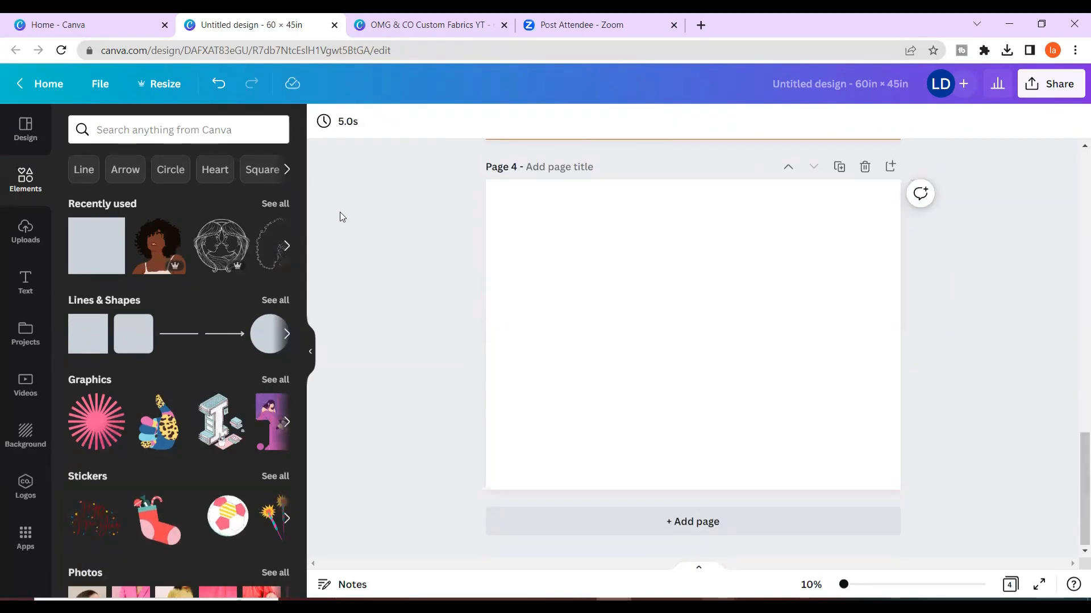
left_click(99, 262)
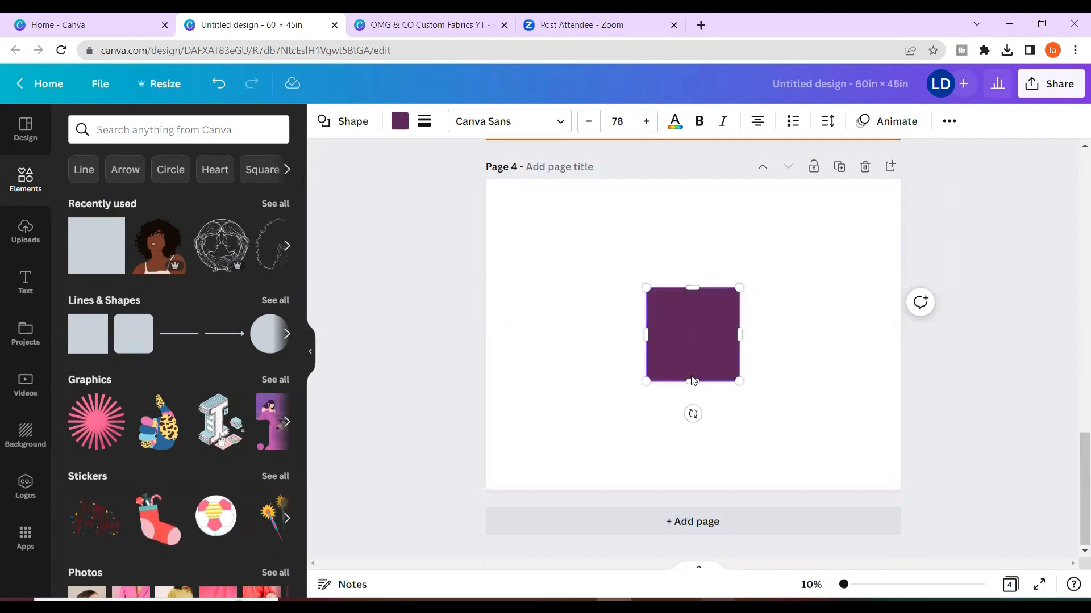
left_click_drag(694, 380, 539, 239)
left_click_drag(580, 210, 900, 236)
Recolor the band on page 4 lime green from the default colors.
left_click(400, 121)
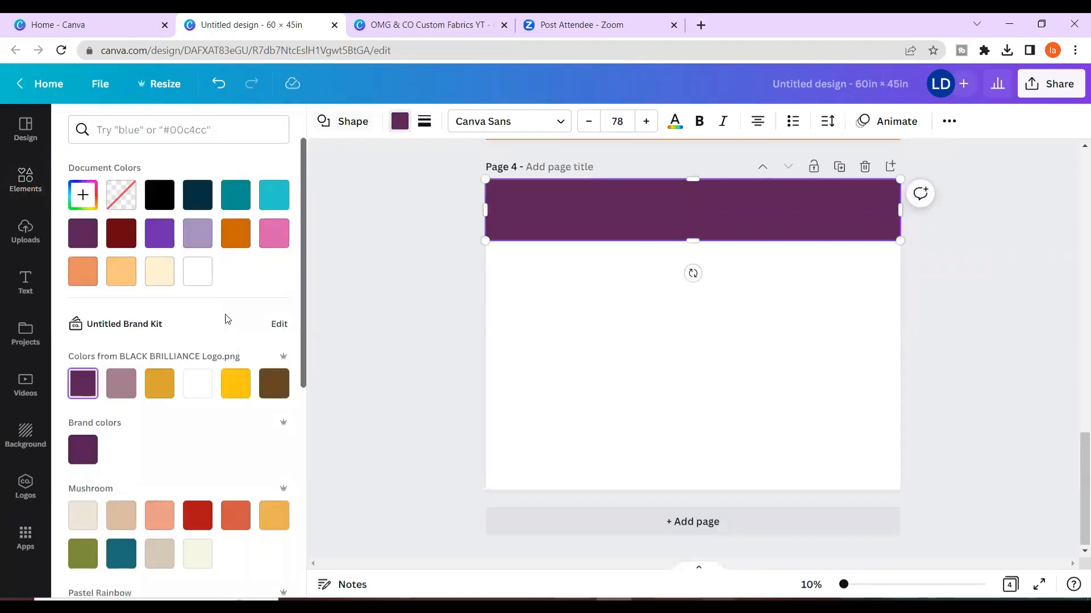
scroll(137, 375, "down", 5)
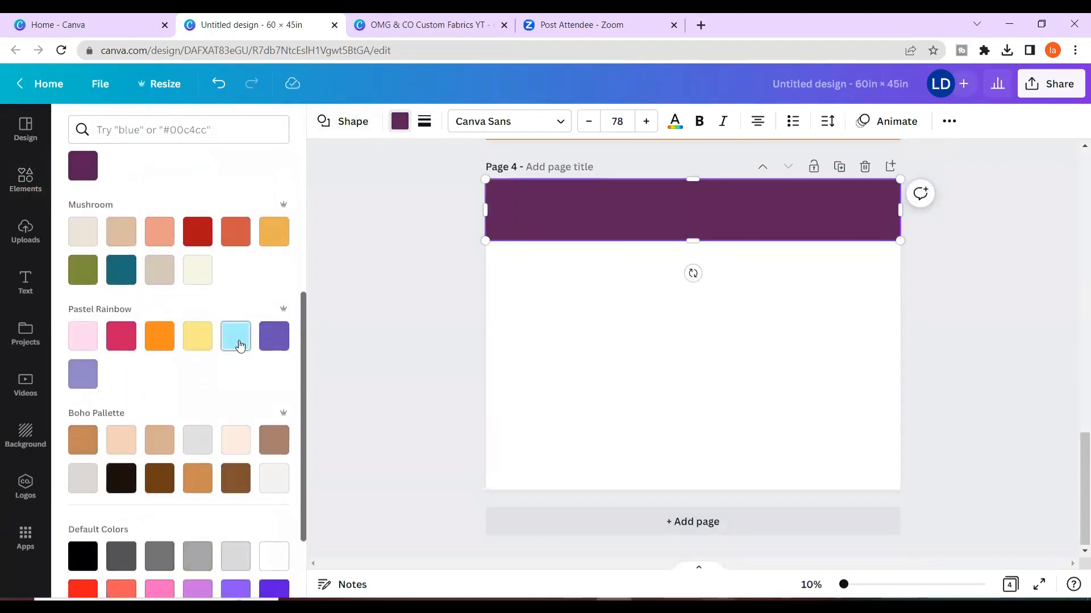
scroll(240, 345, "down", 2)
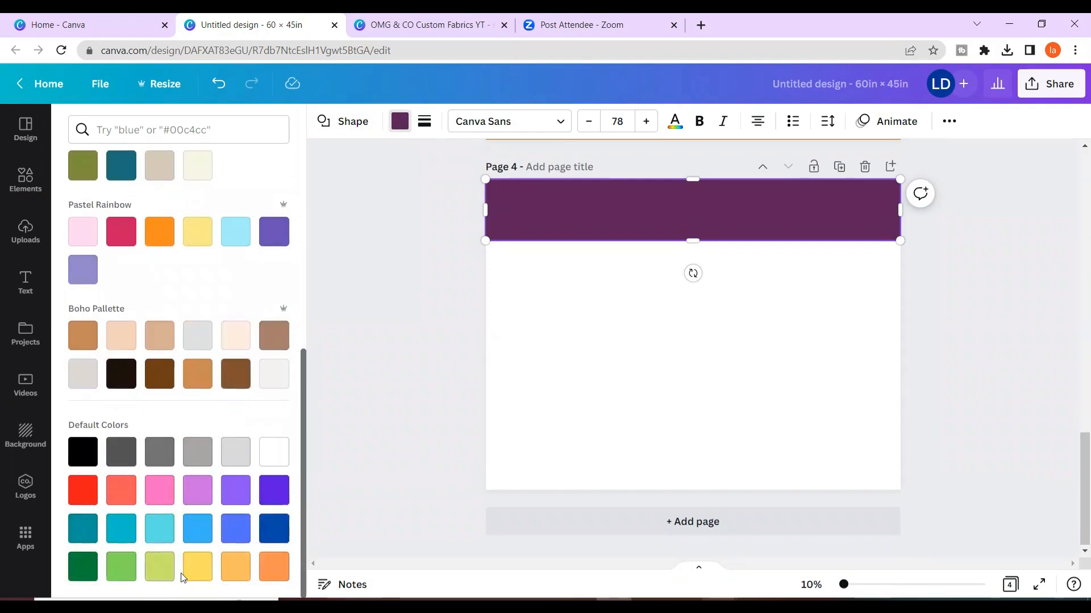
left_click(157, 568)
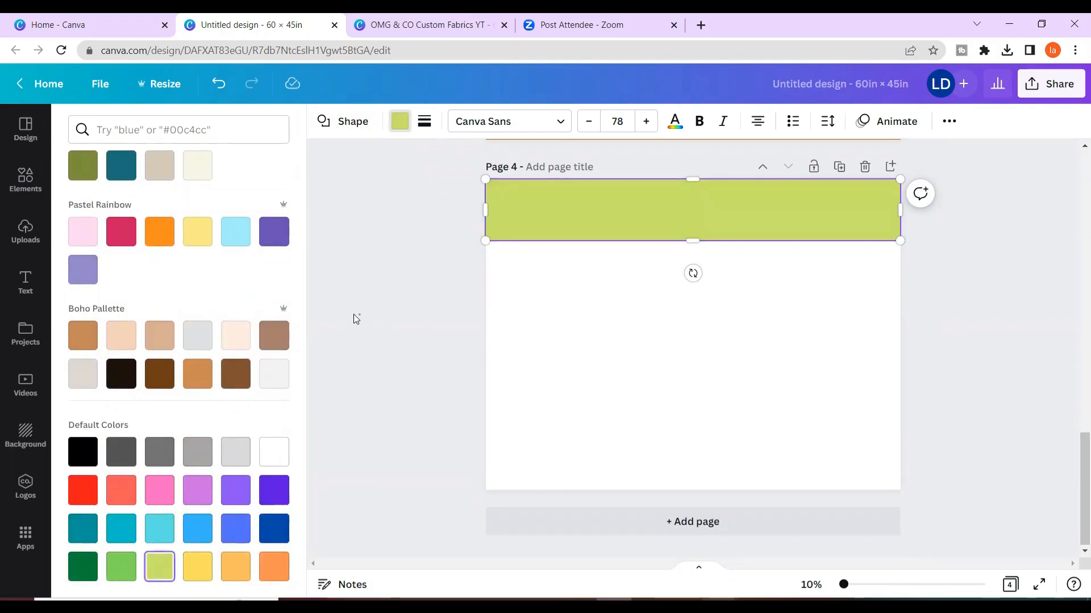
Search the elements library for "hearts".
left_click(26, 179)
left_click(121, 131)
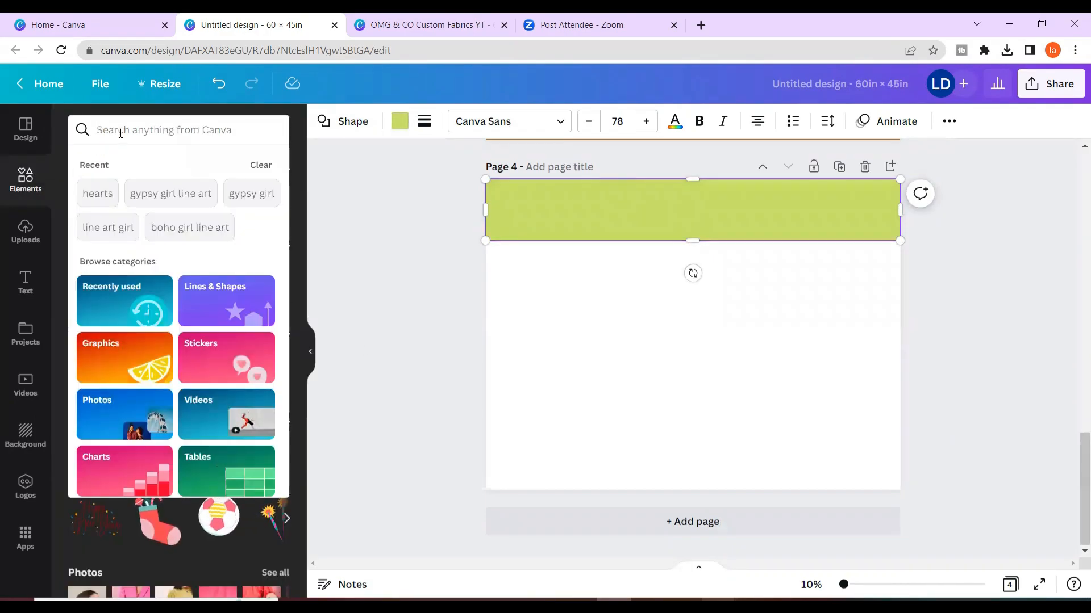
type("hearts")
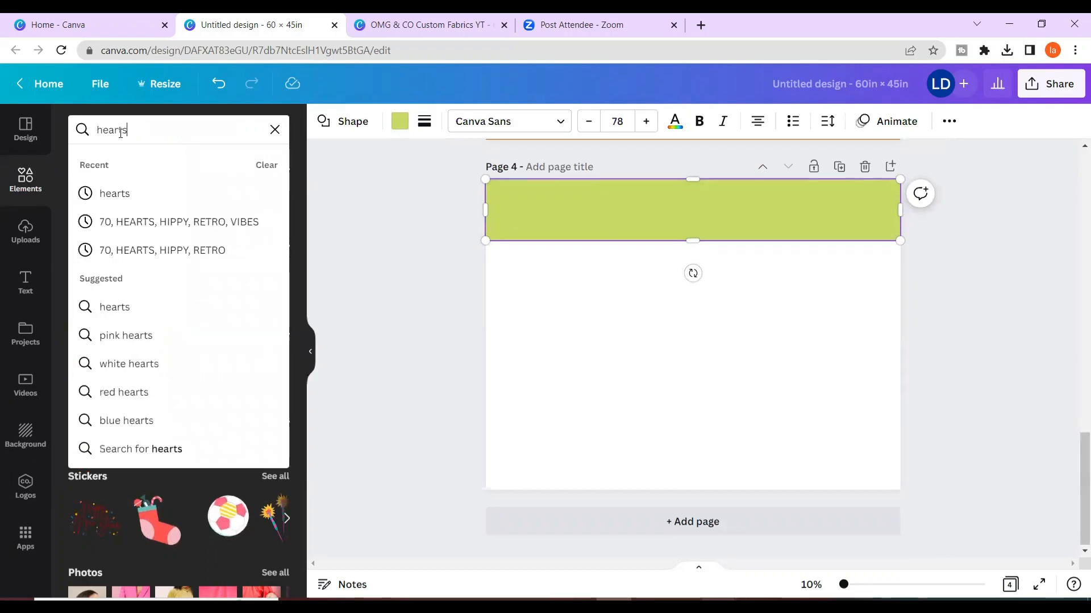
key("Return")
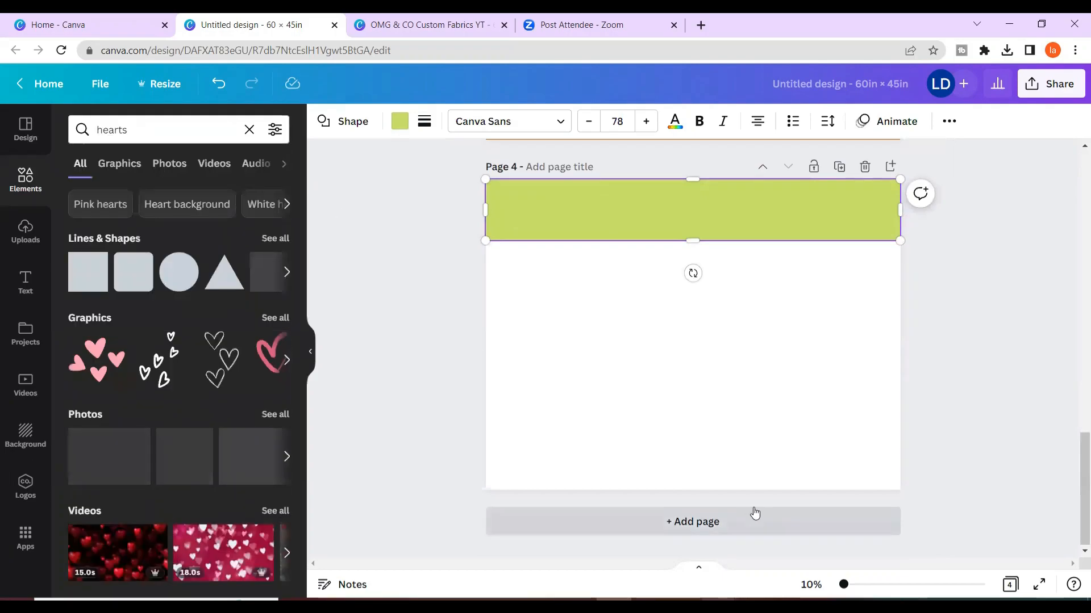
Copy the pink, turquoise, lilac, coral, light orange and purple squares from page 1 into the lower part of page 4.
left_click_drag(1084, 492, 887, 170)
left_click_drag(1075, 435, 1074, 153)
left_click_drag(748, 359, 465, 264)
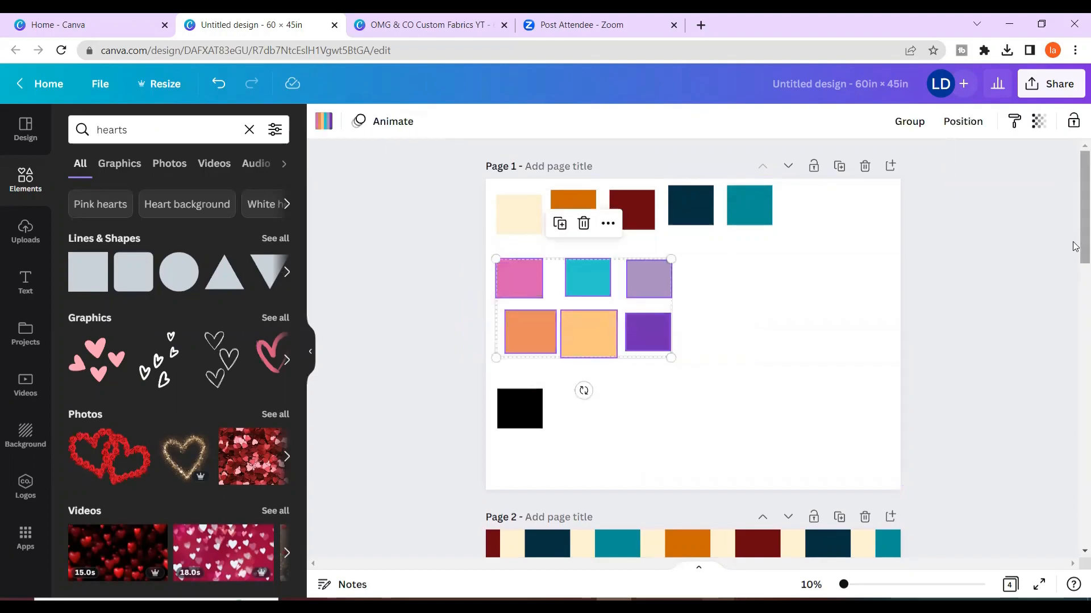
left_click_drag(1074, 243, 1074, 529)
left_click(623, 445)
key("ctrl+v")
left_click_drag(579, 322, 603, 445)
left_click(342, 301)
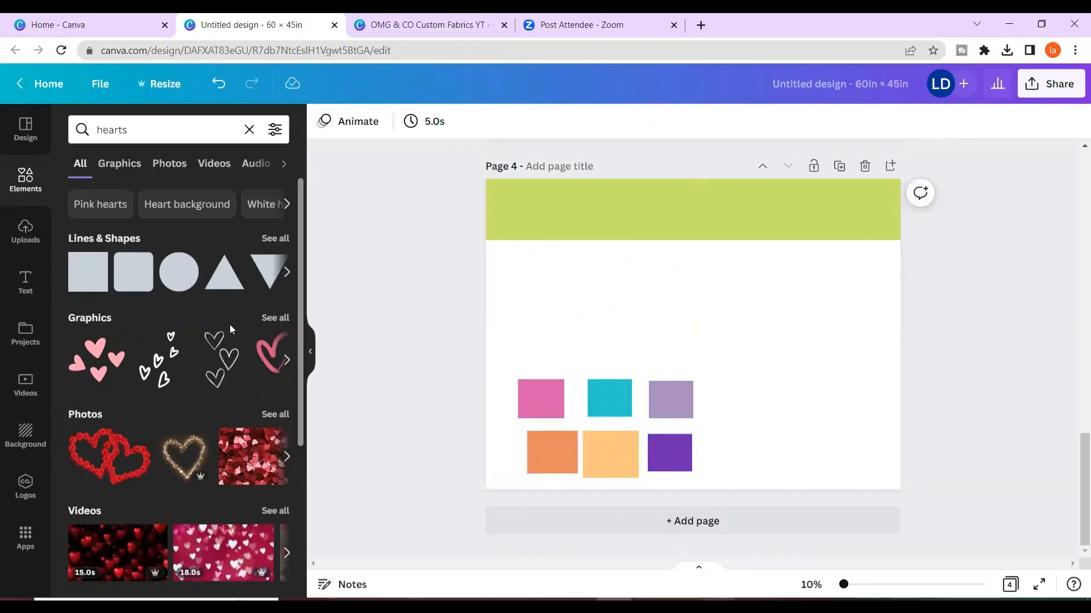
Star the "Scrapbook Triple Hearts Scribble" graphic from the hearts results and open the starred collection.
left_click(237, 343)
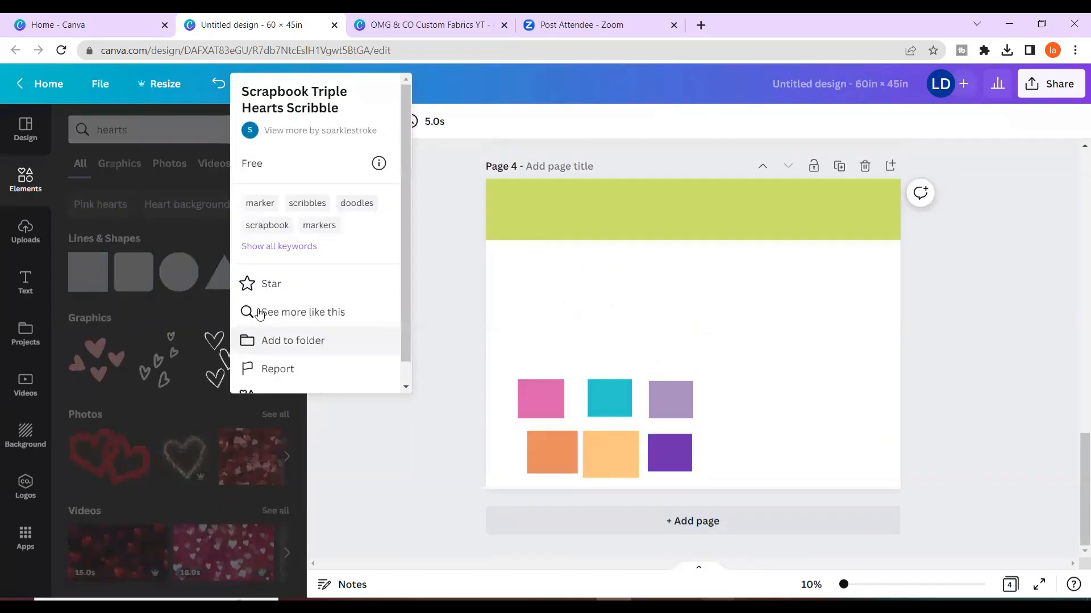
left_click(276, 284)
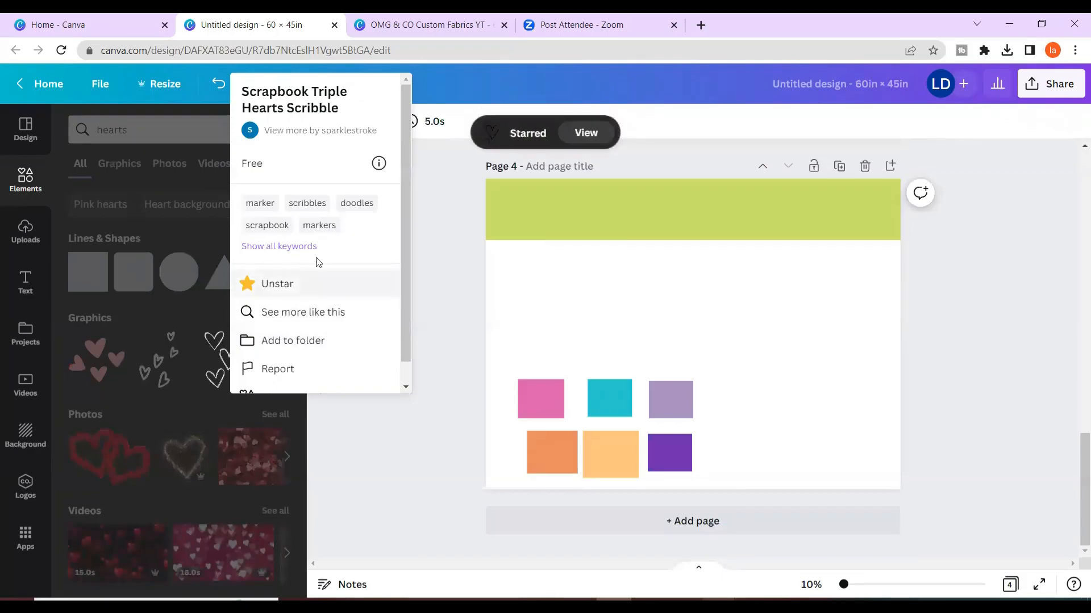
left_click(585, 135)
left_click(586, 135)
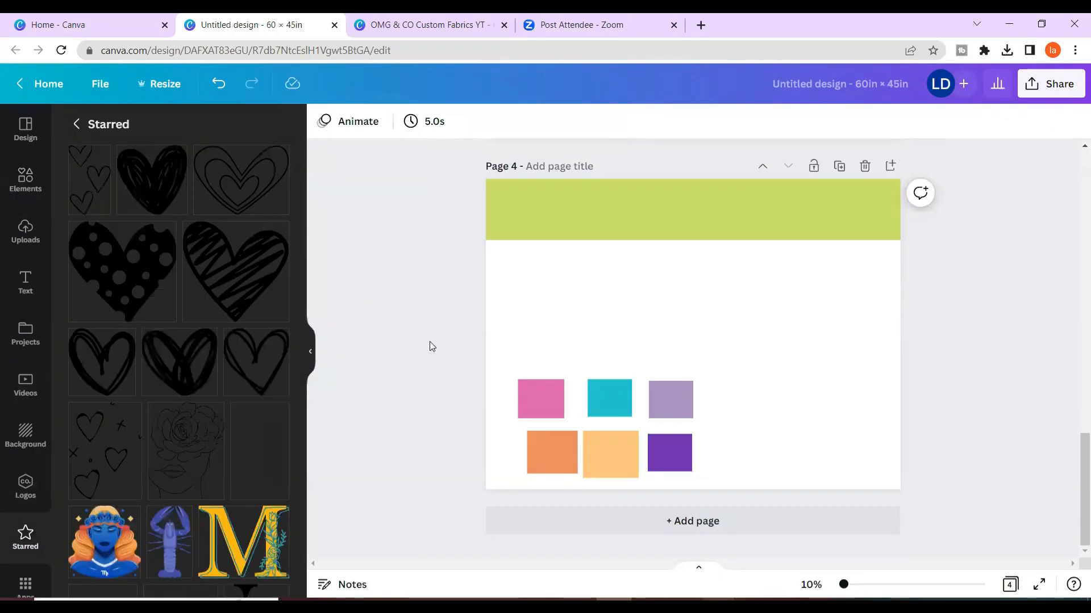
Add the starred triple-hearts outline and the solid scribble heart to page 4 as small graphics below the lime band.
left_click(94, 188)
left_click_drag(728, 396, 546, 347)
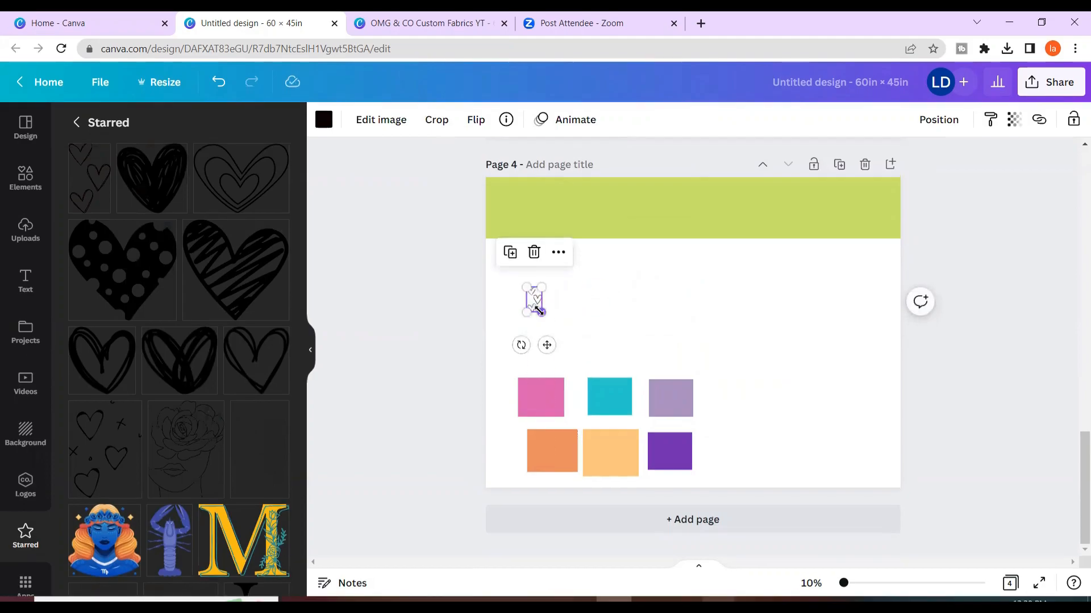
left_click(152, 180)
left_click_drag(757, 396, 593, 303)
left_click_drag(611, 320, 587, 297)
Add the starred concentric-outline heart and the diagonally striped heart to the middle of page 4, one above the other.
left_click(240, 179)
left_click_drag(610, 394, 648, 356)
left_click(236, 270)
mouse_move(627, 394)
left_mouse_down()
mouse_move(711, 375)
mouse_move(731, 298)
mouse_move(648, 283)
left_mouse_up()
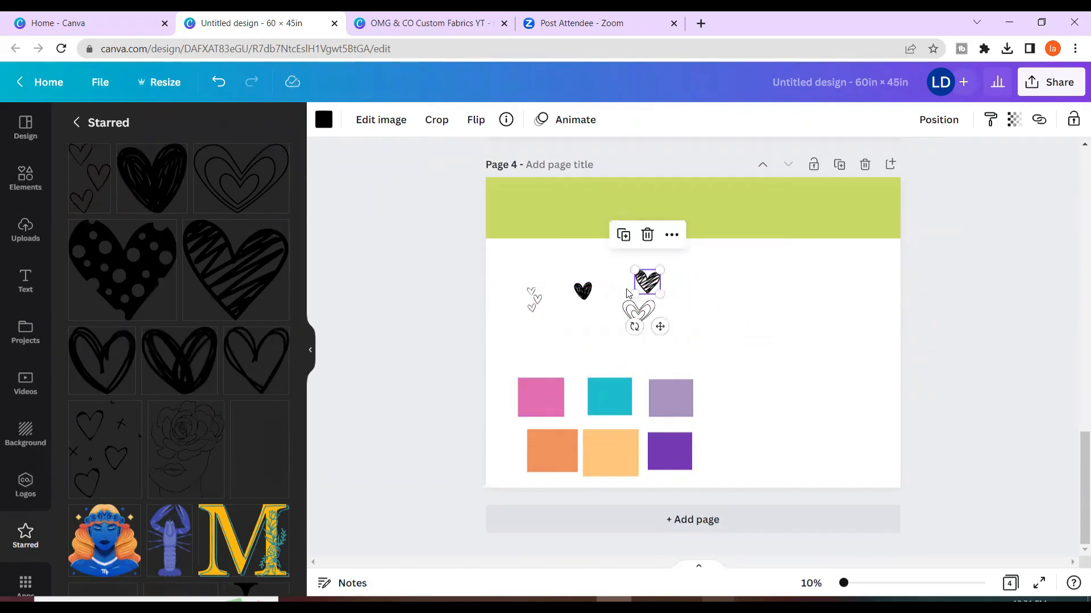
Add two more starred scribble-outline hearts to page 4, beside the striped heart.
left_click(104, 360)
left_click_drag(631, 394, 733, 289)
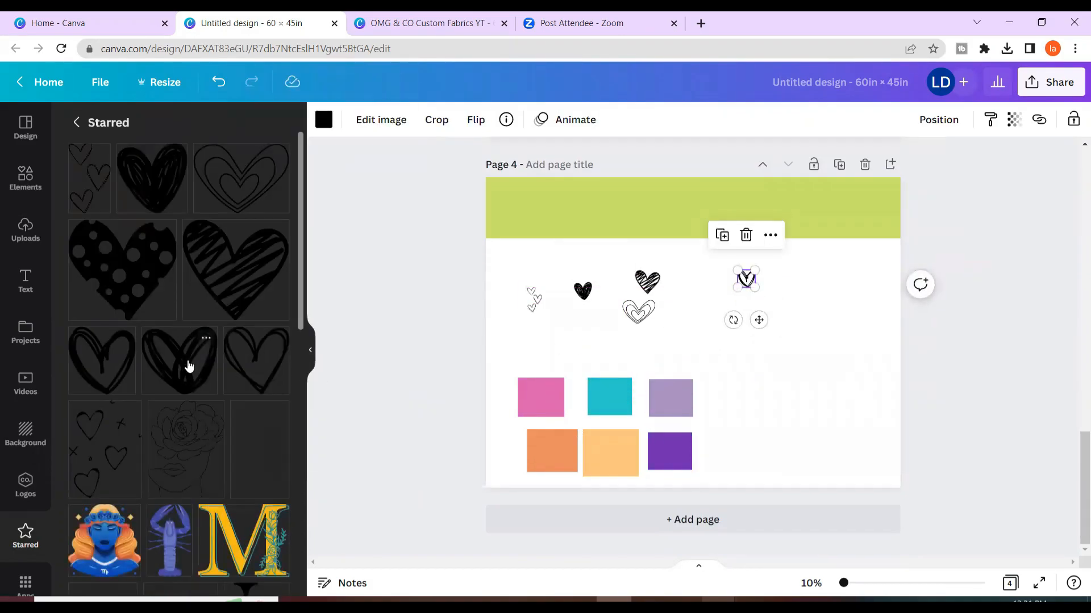
left_click(188, 364)
mouse_move(761, 395)
left_mouse_down()
mouse_move(648, 291)
mouse_move(706, 295)
left_mouse_up()
left_click(695, 341)
Add a subheading to page 4 and set its font to Eyesome Script.
left_click(26, 279)
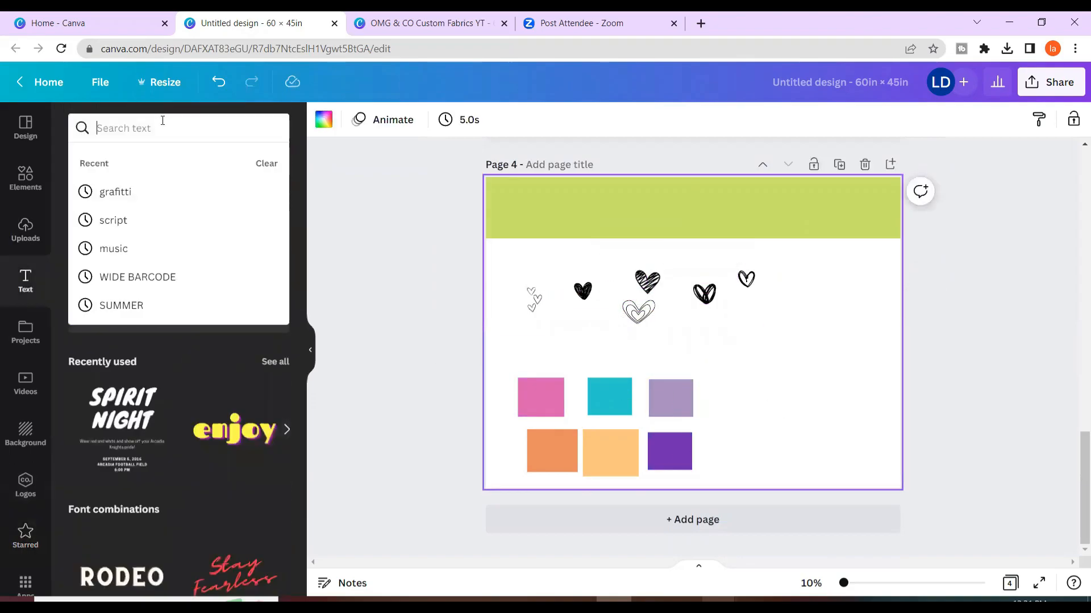
left_click(299, 204)
left_click(152, 278)
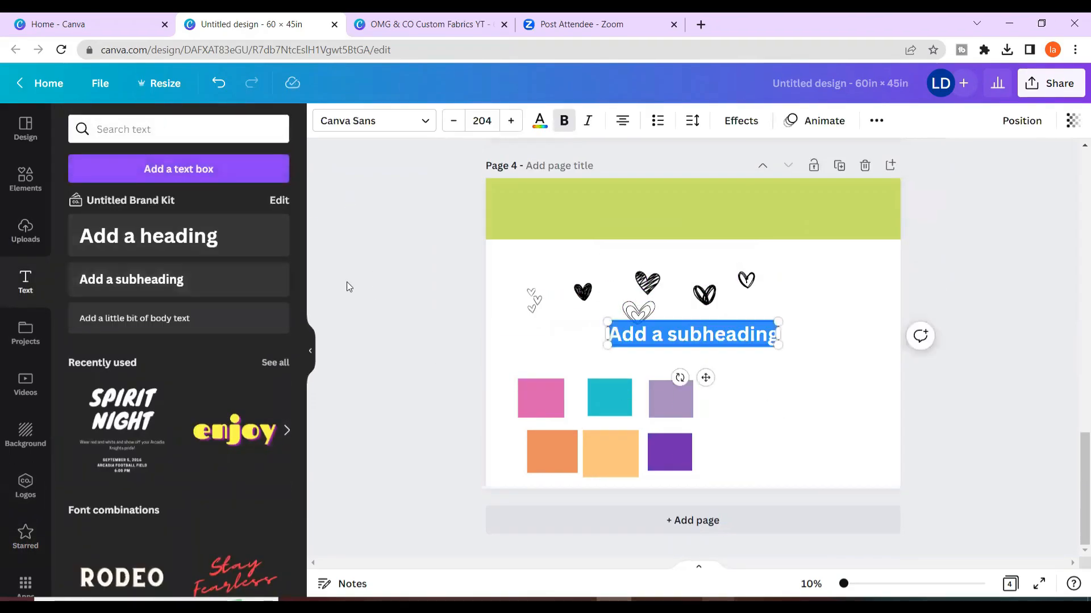
left_click(384, 123)
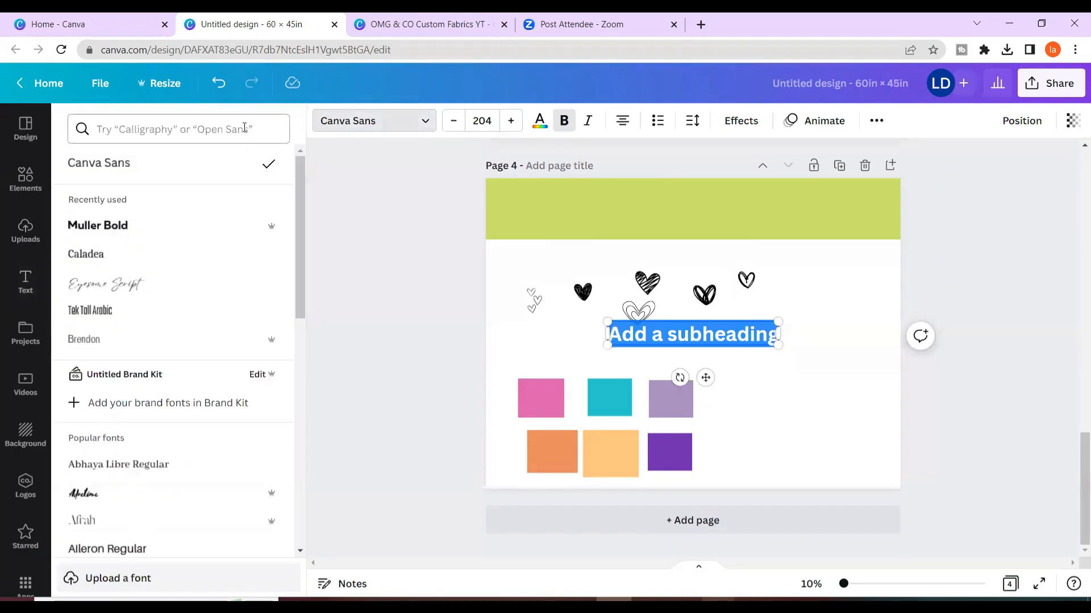
left_click(243, 127)
type("e")
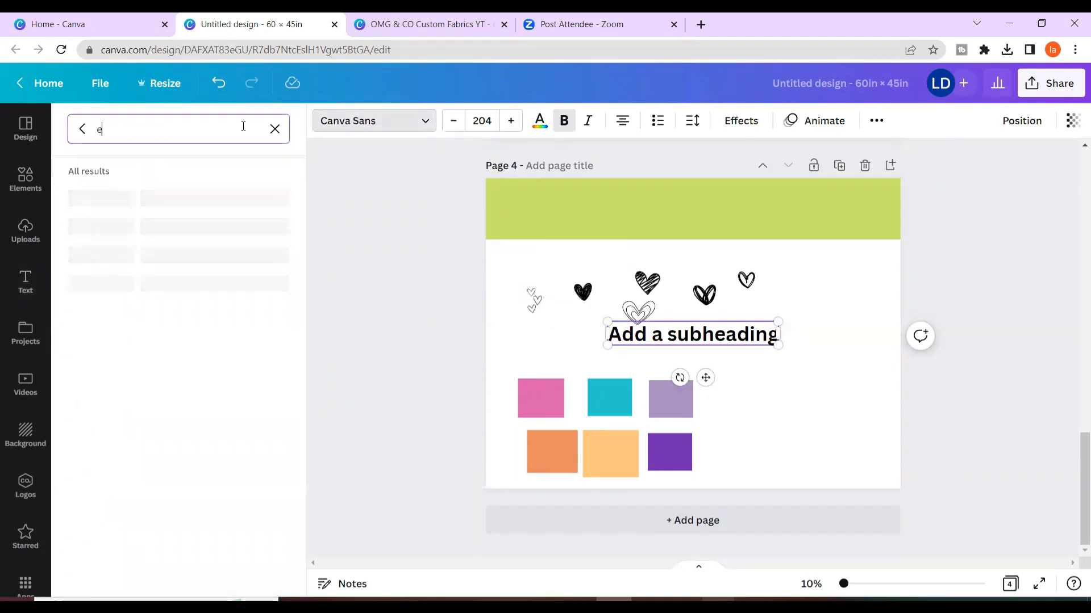
type("yeson")
key("BackSpace")
type("m")
left_click(128, 228)
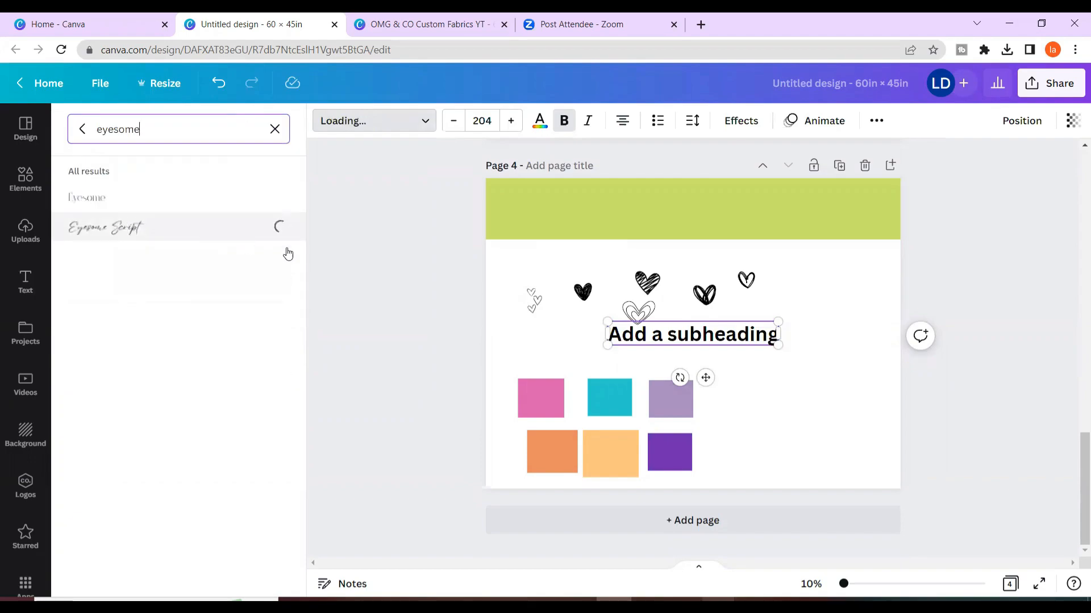
Replace the script subheading's text with "Love Myself First" and move it to the right of the color squares.
double_click(650, 339)
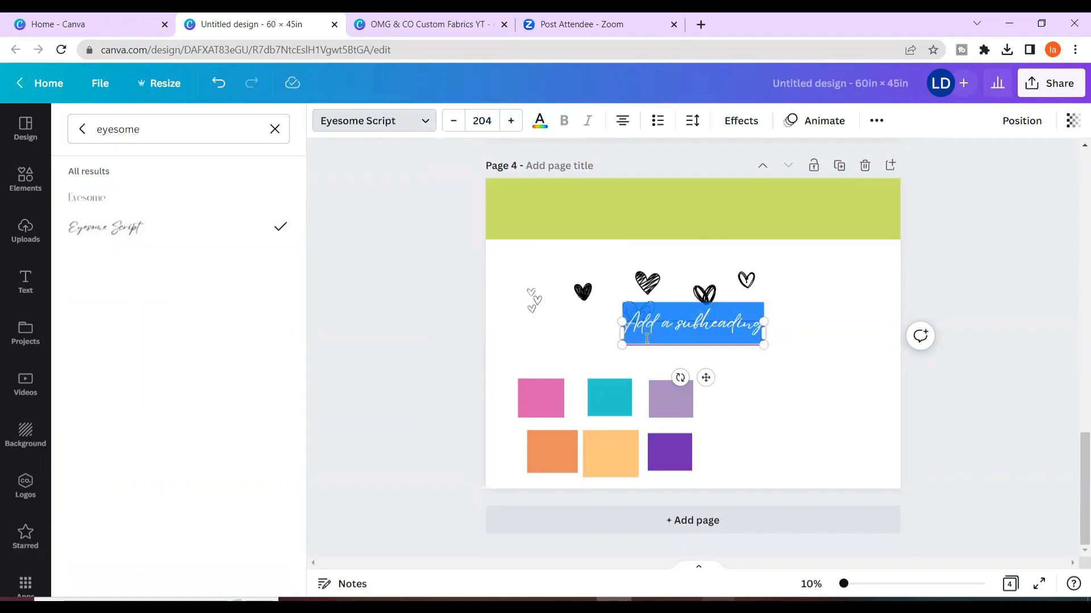
key("BackSpace")
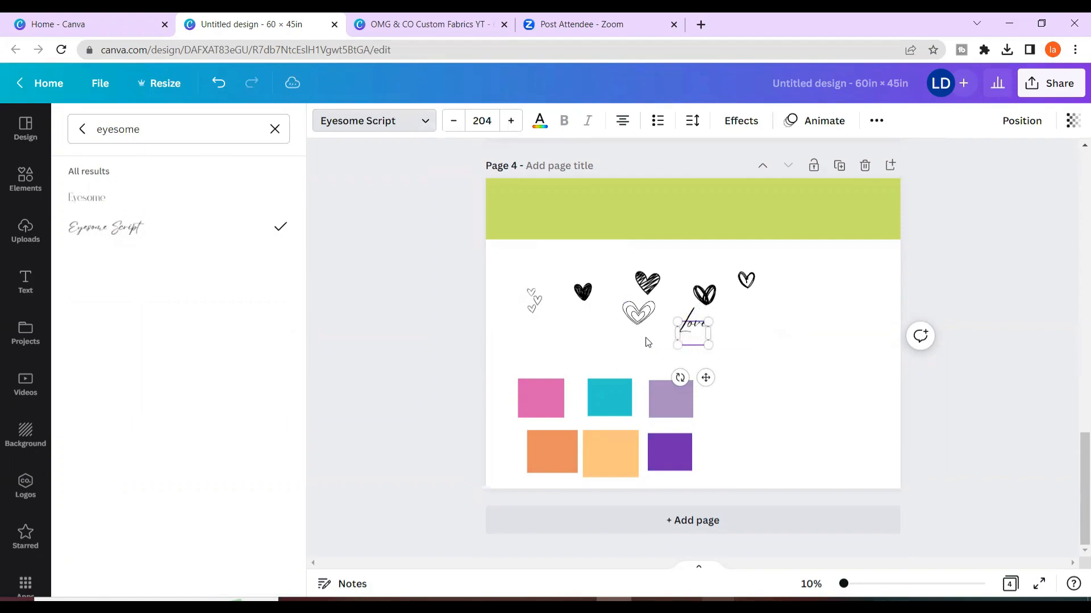
type("Love My")
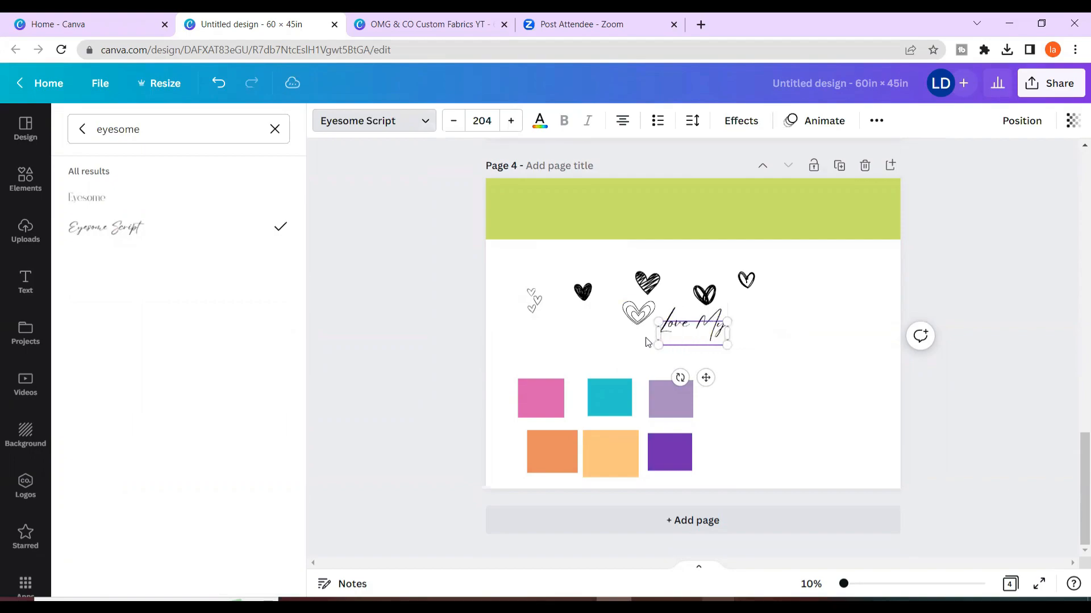
type("self Tirst")
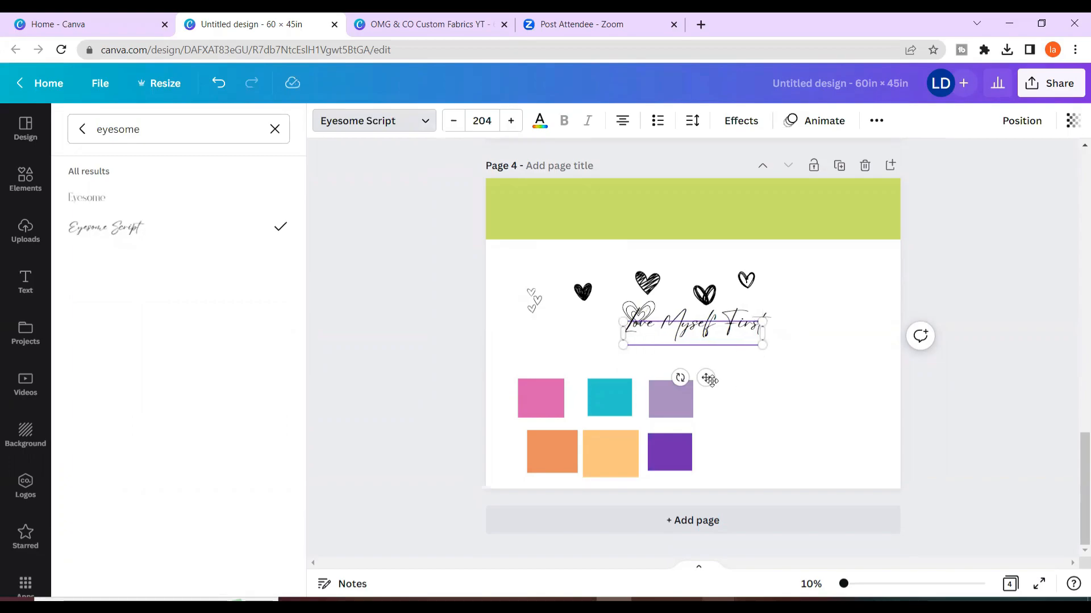
left_click_drag(707, 377, 812, 412)
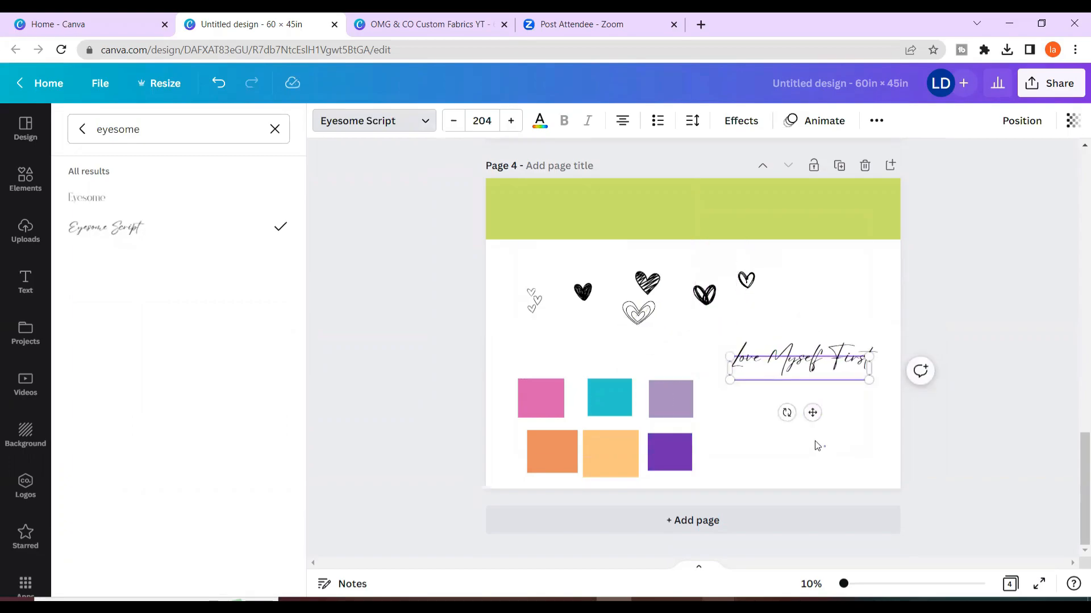
left_click(860, 427)
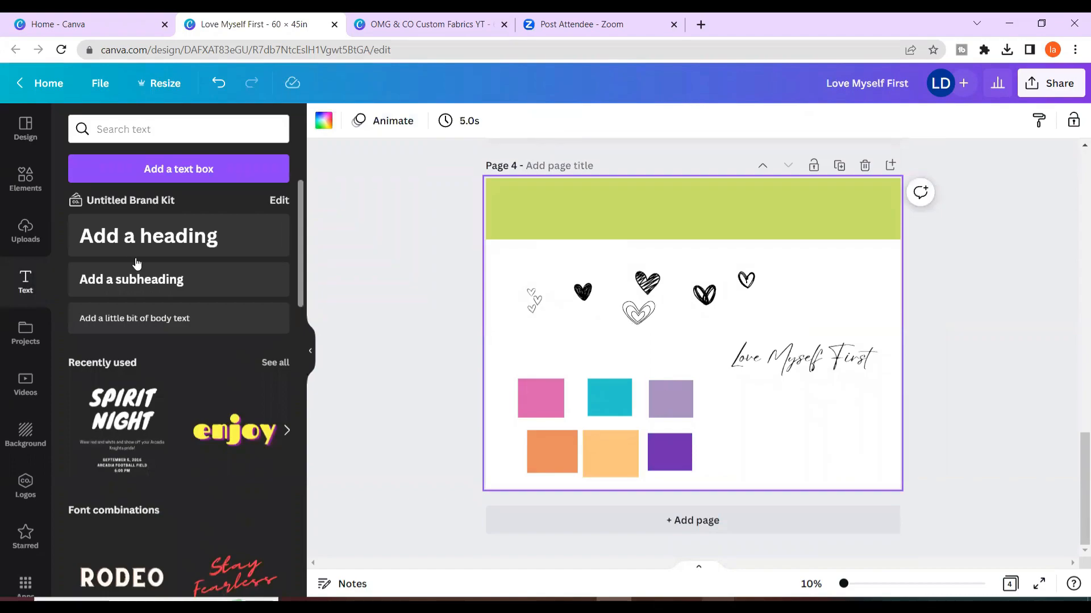
Add a second subheading reading "Love Mysef First" and place it below the script phrase.
left_click(114, 282)
type("Love Myse")
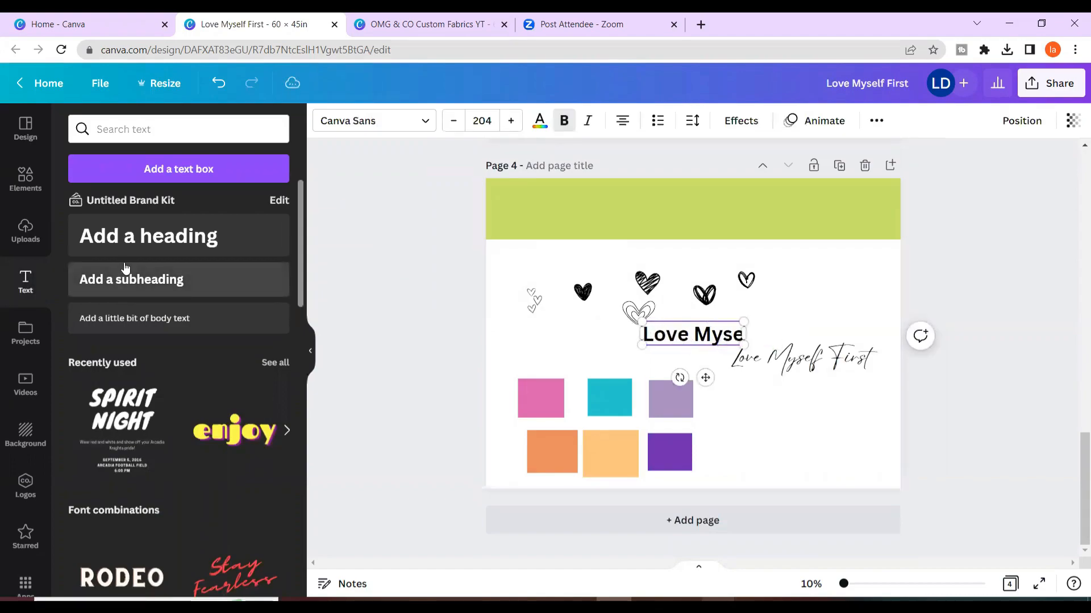
type("f First")
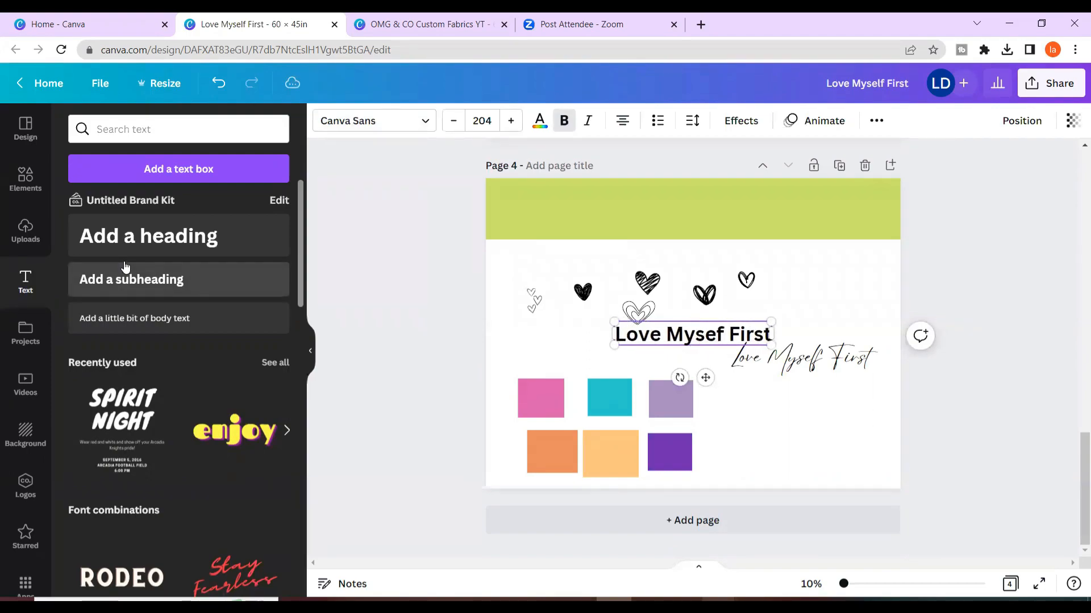
left_click_drag(700, 379, 807, 467)
Set the second phrase's font to Tek Arabic thin.
left_click(425, 129)
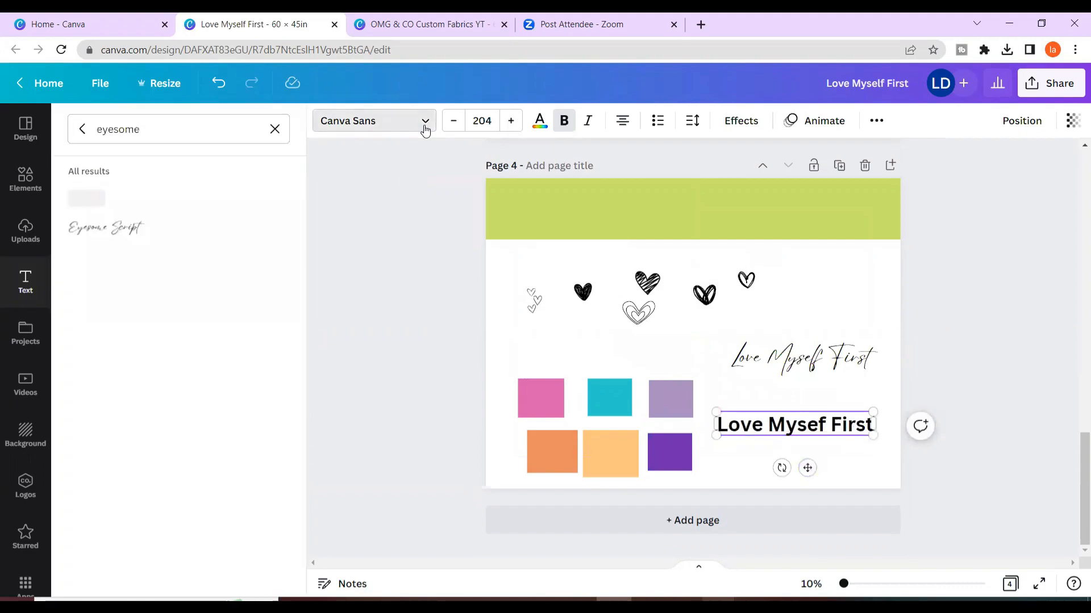
left_click(213, 130)
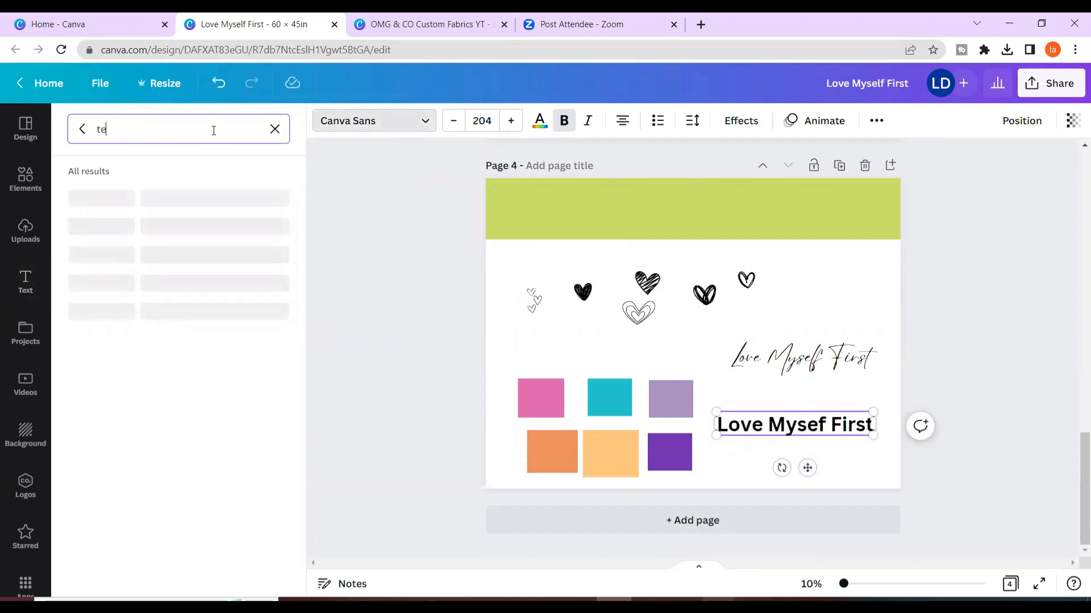
type("k")
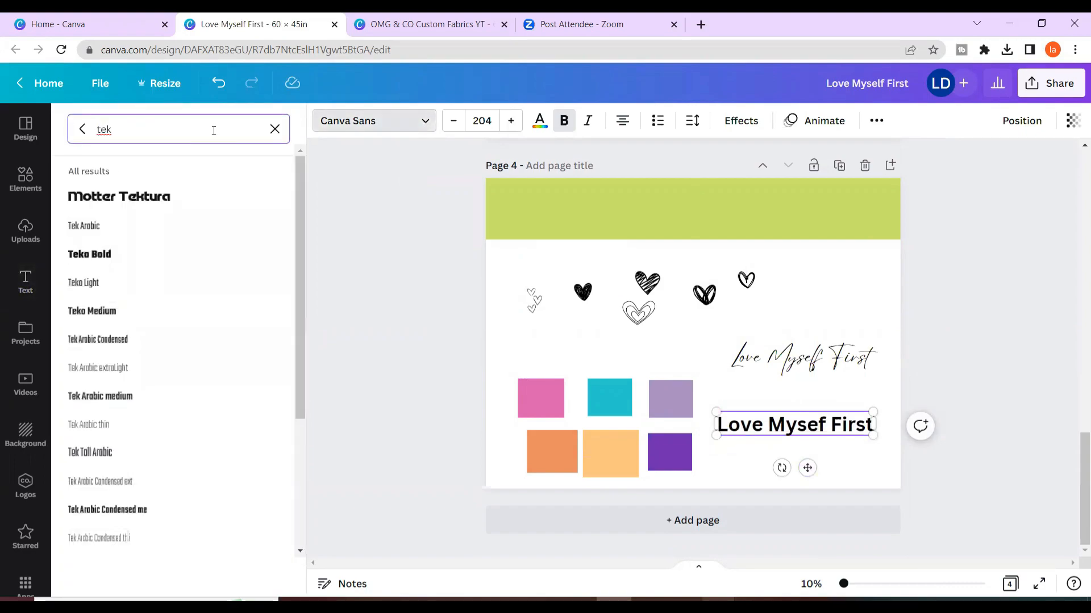
type(" arabic thin")
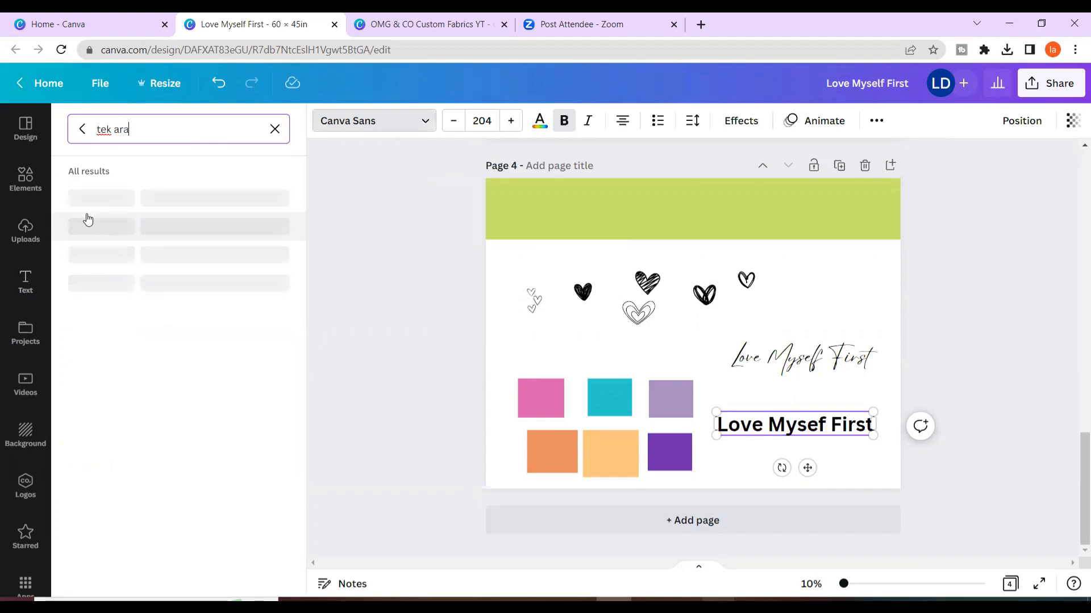
left_click(88, 316)
Add a subheading reading "OMG &CO" on two lines in a narrow font, placed between the hearts and the color squares.
left_click(25, 282)
left_click(132, 279)
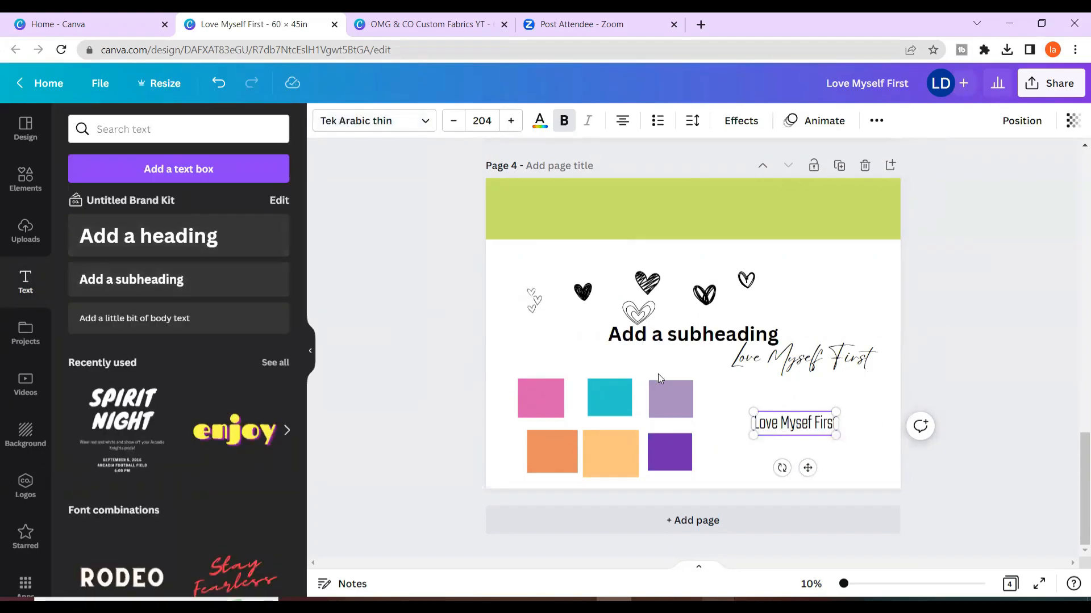
double_click(686, 336)
type("OMG")
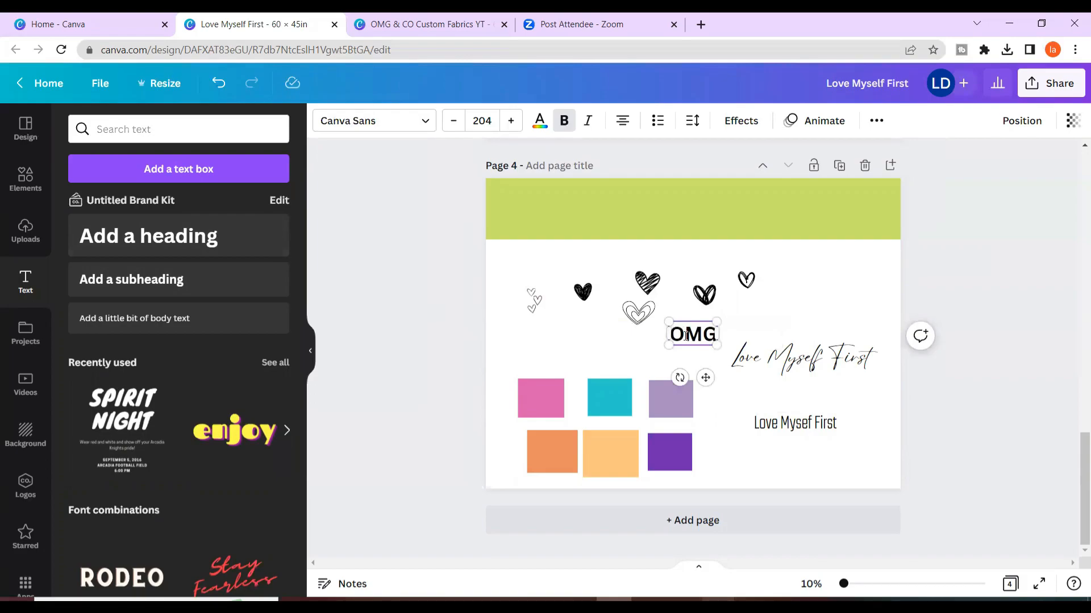
left_click(376, 121)
left_click(101, 321)
left_click_drag(845, 584, 862, 584)
left_click(729, 416)
left_click(694, 392)
left_click_drag(713, 419, 697, 382)
left_click(691, 121)
left_click(746, 325)
Place a small, tilted copy of the solid scribble heart in the lime band's top-left corner.
scroll(564, 362, "up", 3)
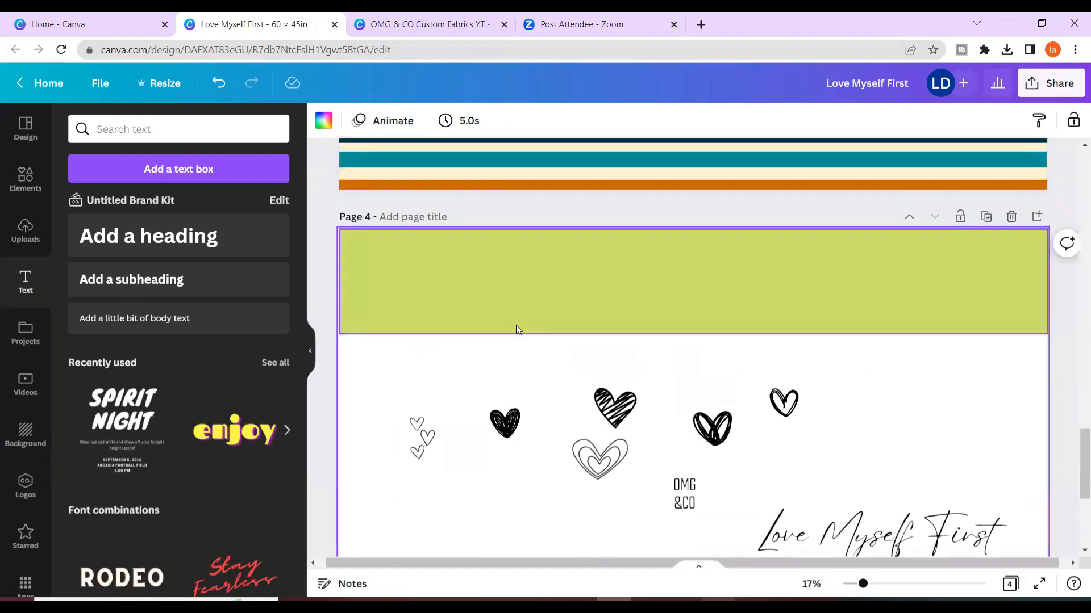
left_click(518, 420)
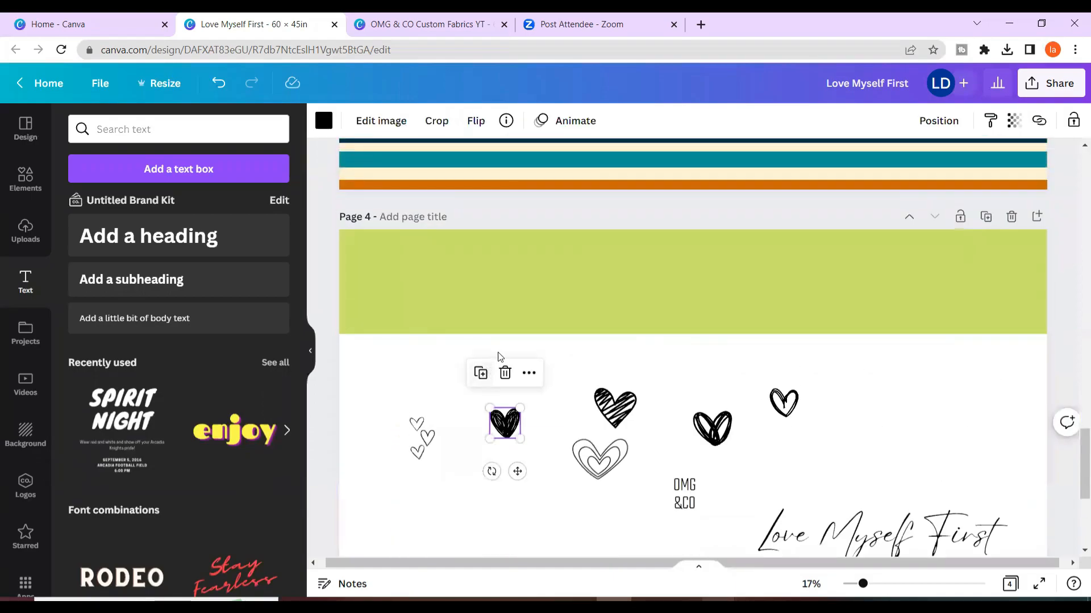
left_click_drag(492, 405, 358, 253)
left_click(374, 367)
Recolor the small heart on the lime band pink from the document colors.
scroll(358, 183, "down", 5)
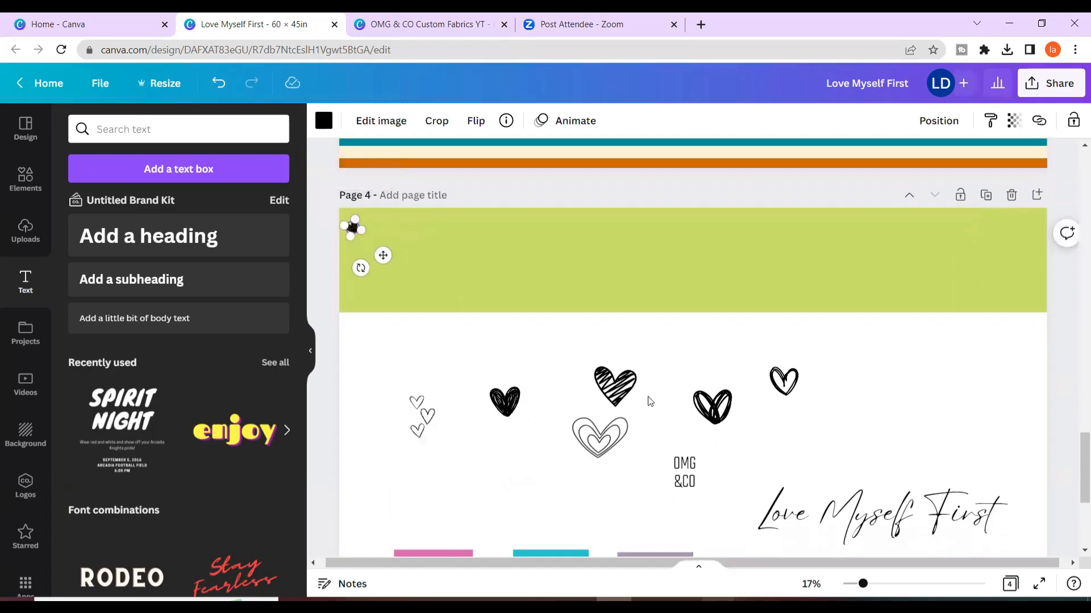
left_click(324, 122)
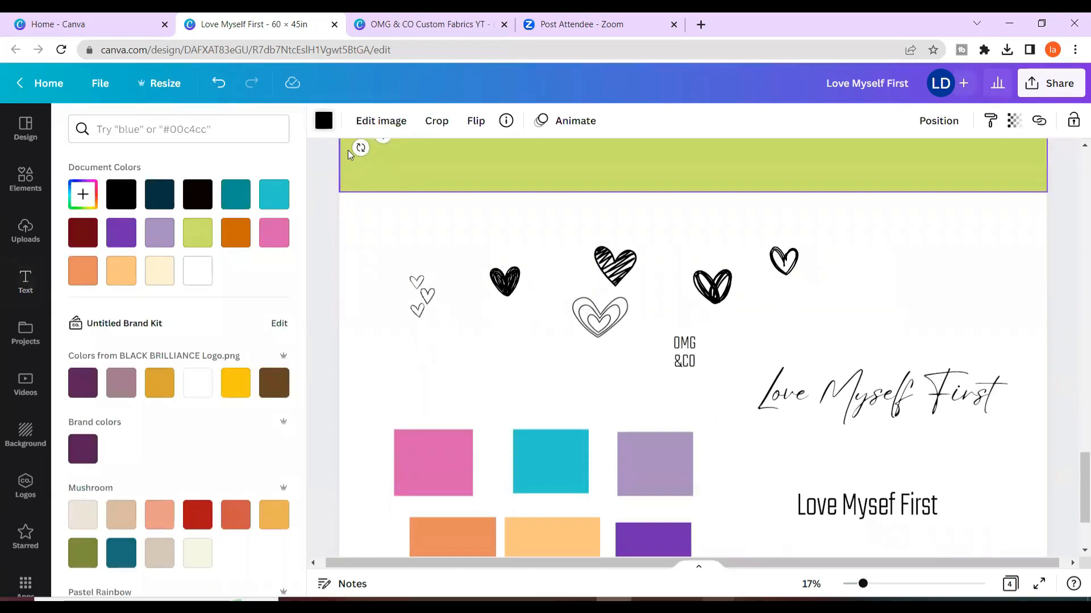
left_click(269, 246)
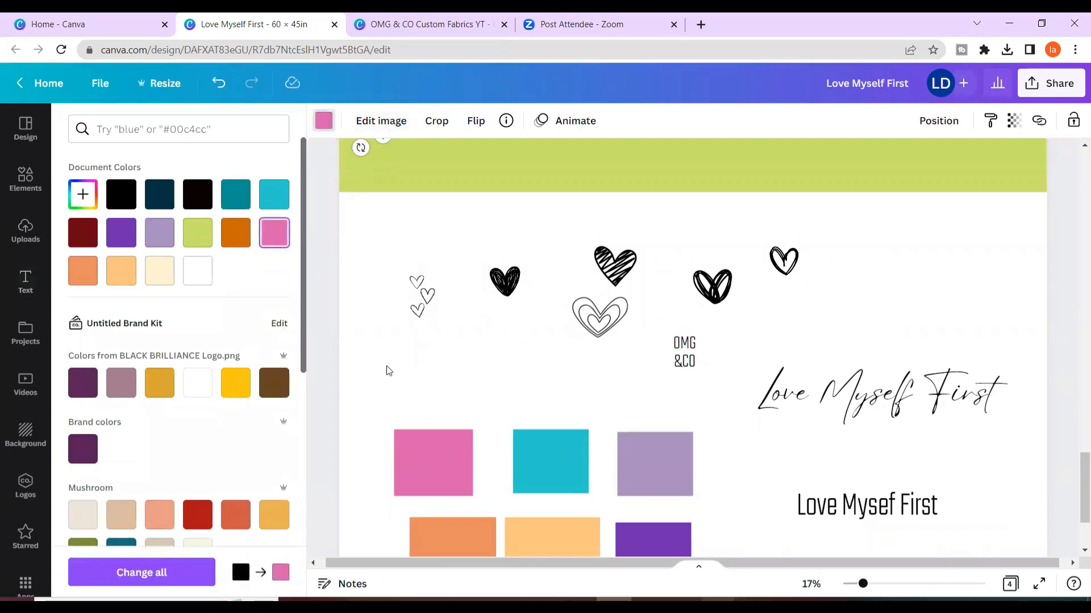
left_click(429, 478)
Scatter copies of the pink heart across the lime band at staggered heights and varied angles.
scroll(475, 360, "up", 4)
left_click_drag(340, 320, 353, 324)
key("ctrl+v")
left_click_drag(339, 364, 443, 403)
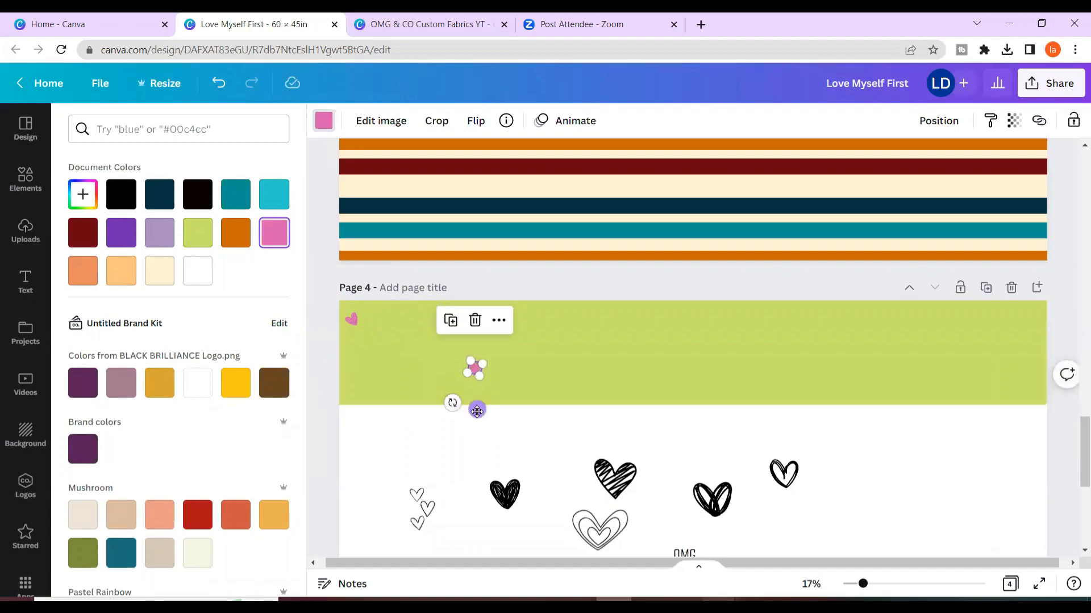
left_click_drag(483, 404, 489, 408)
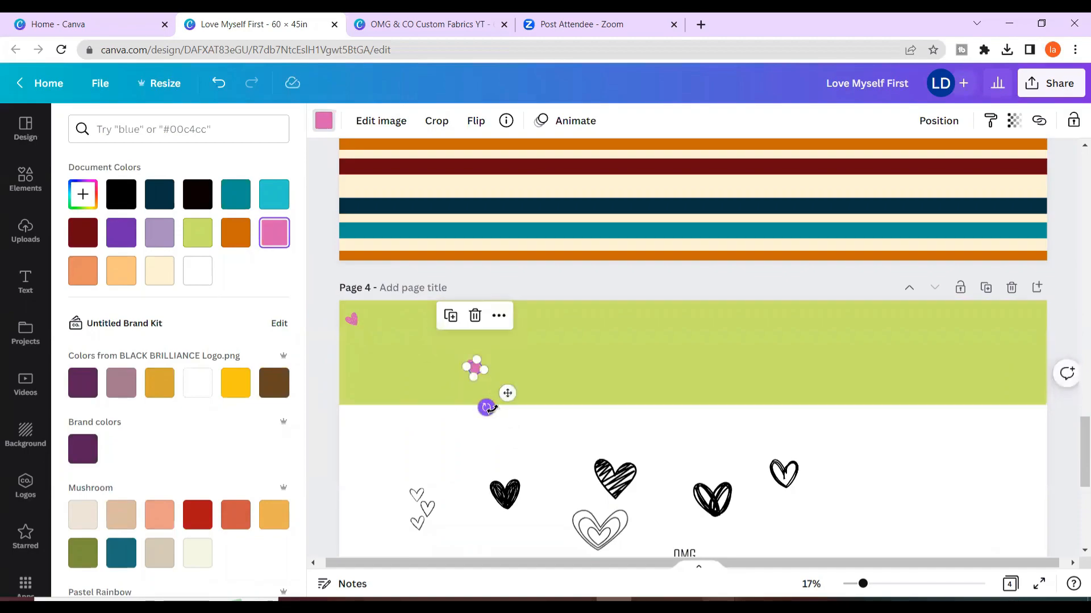
left_click_drag(616, 347, 683, 409)
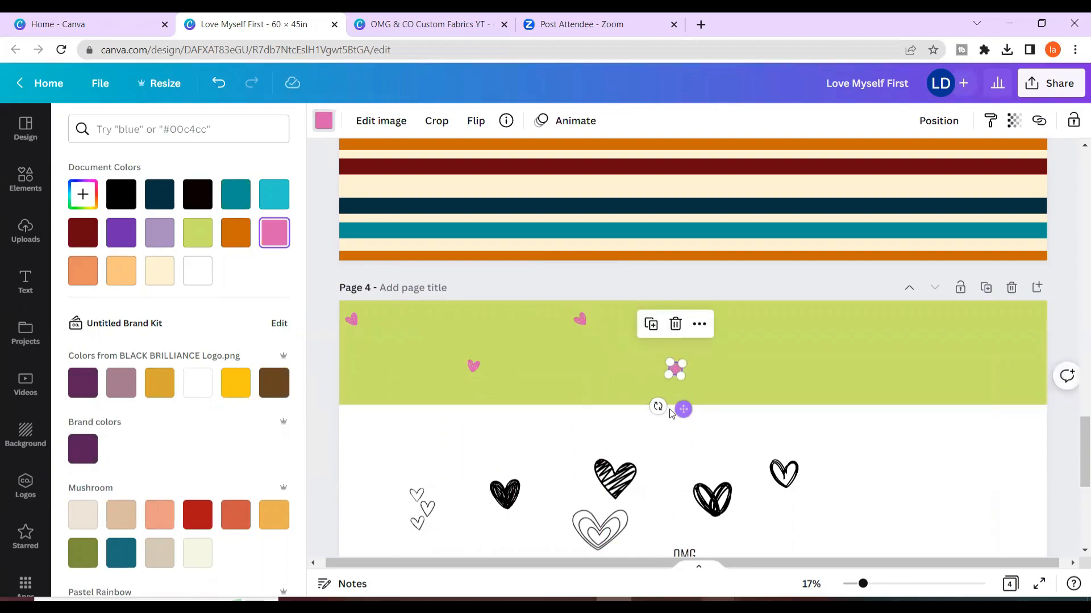
left_click_drag(689, 410, 842, 412)
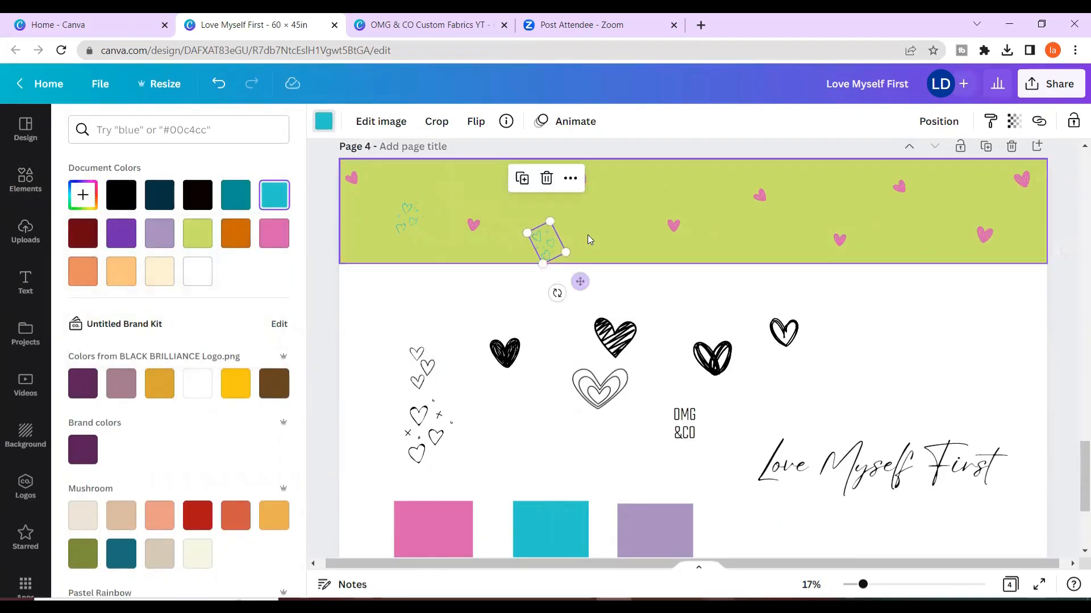
Move the tilted copy of the turquoise heart cluster farther right along the lime band.
left_click_drag(580, 282, 779, 282)
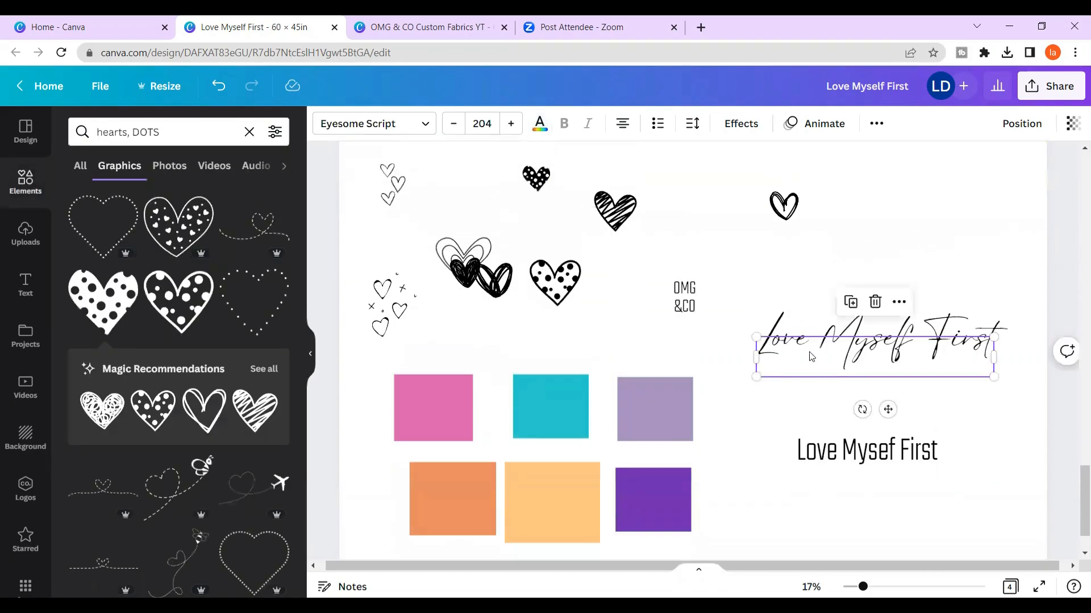
Duplicate the script phrase "Love Myself First", set one copy among the black hearts and apply the Curve effect to the other.
left_click_drag(811, 352, 803, 325)
key("ctrl+d")
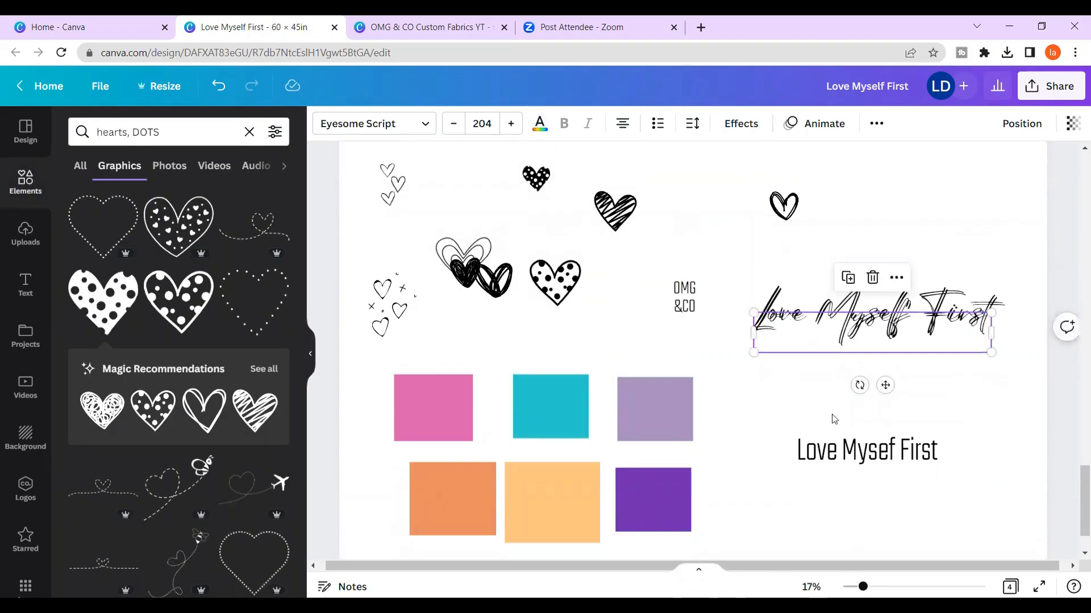
left_click_drag(789, 342, 527, 268)
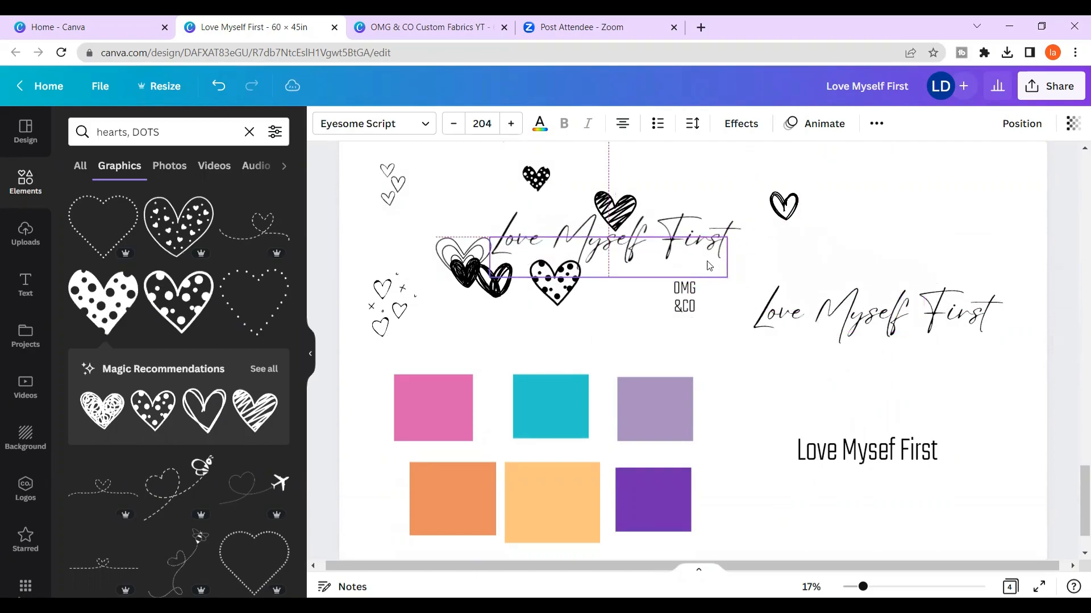
left_click(796, 306)
left_click(740, 124)
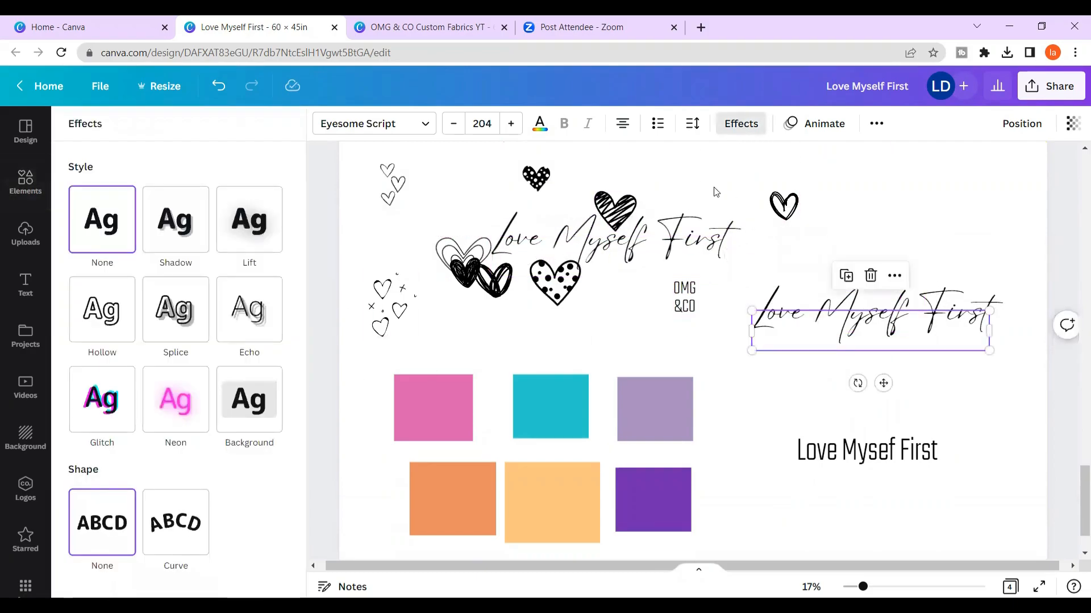
left_click(171, 528)
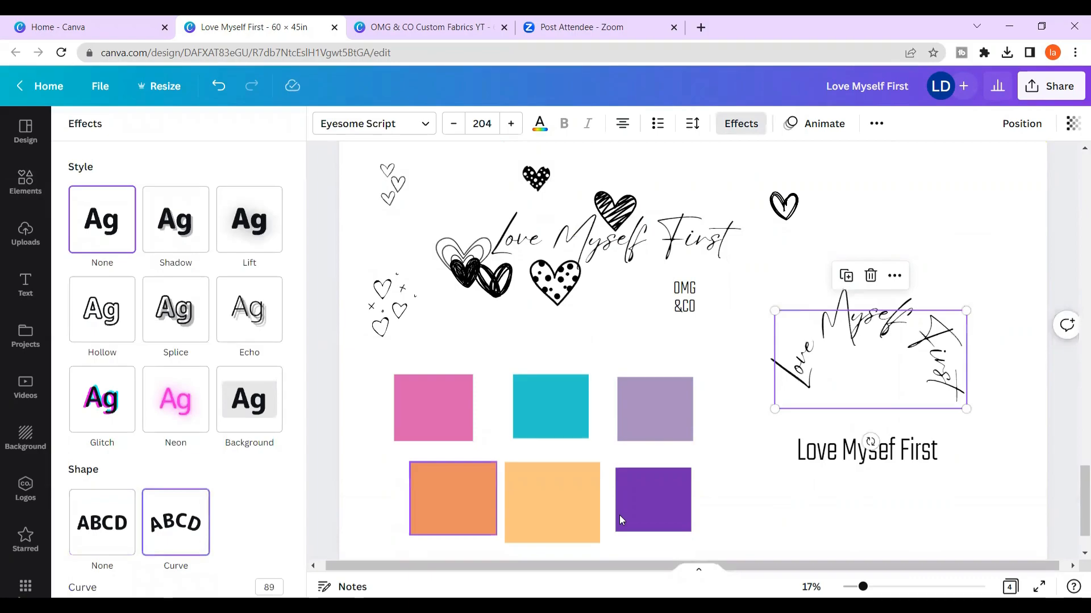
Shrink the curved phrase to font size 21.4 and place it, tilted, beside a lavender heart mid-way along the lime band.
left_click_drag(776, 407, 900, 345)
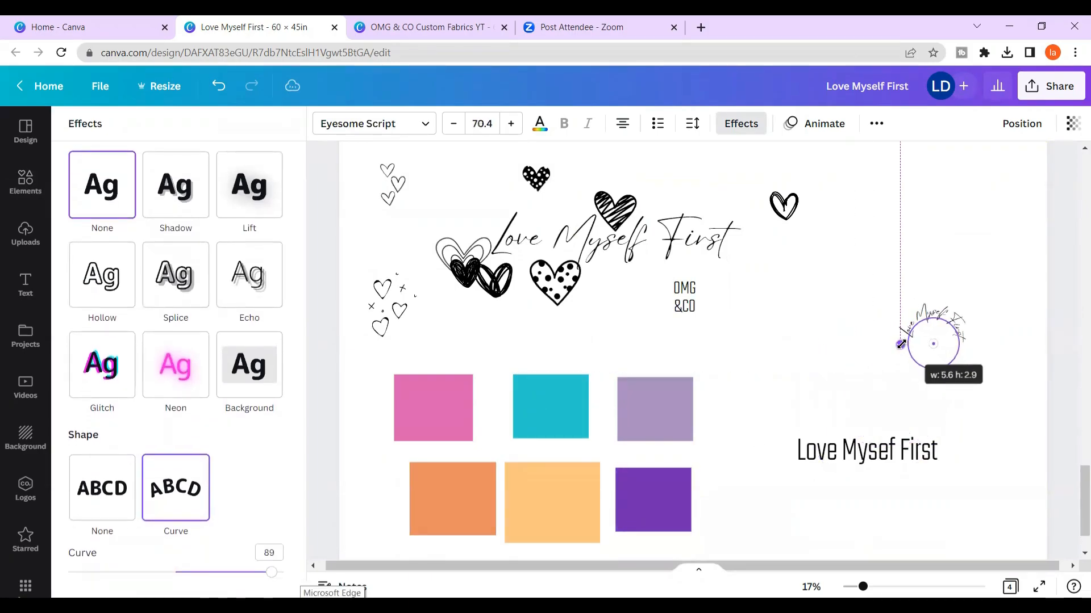
scroll(900, 344, "up", 3)
left_click_drag(899, 509, 908, 514)
left_click_drag(929, 474, 595, 214)
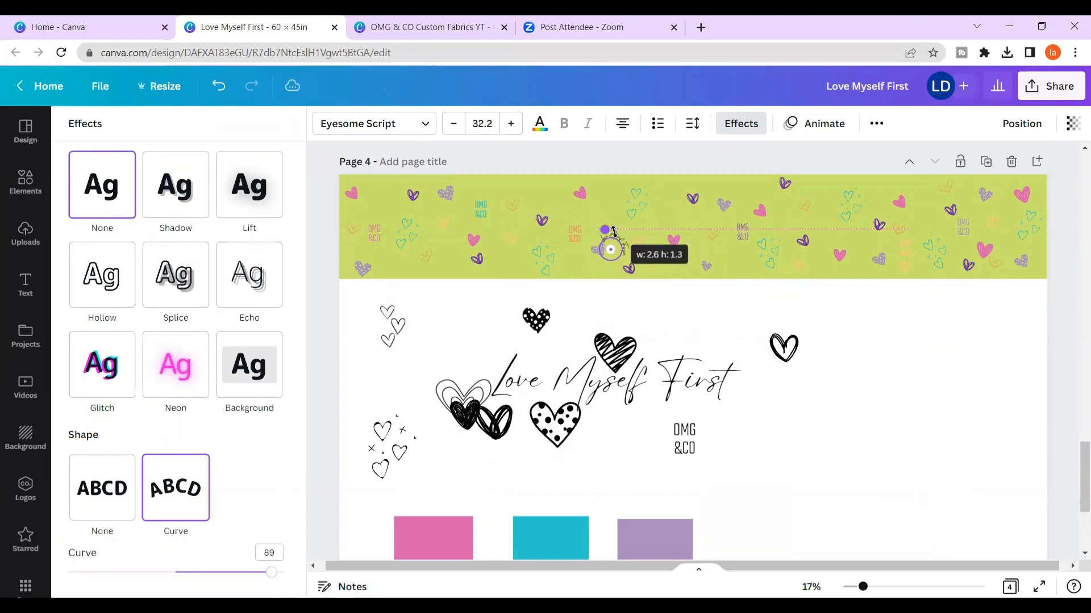
left_click_drag(614, 231, 614, 238)
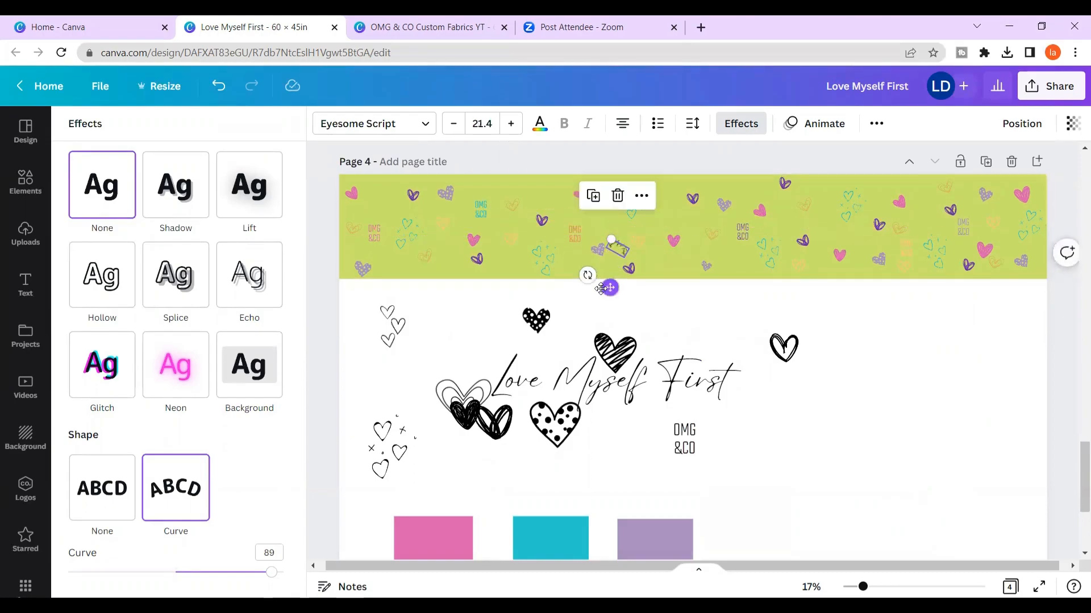
left_click_drag(587, 275, 593, 285)
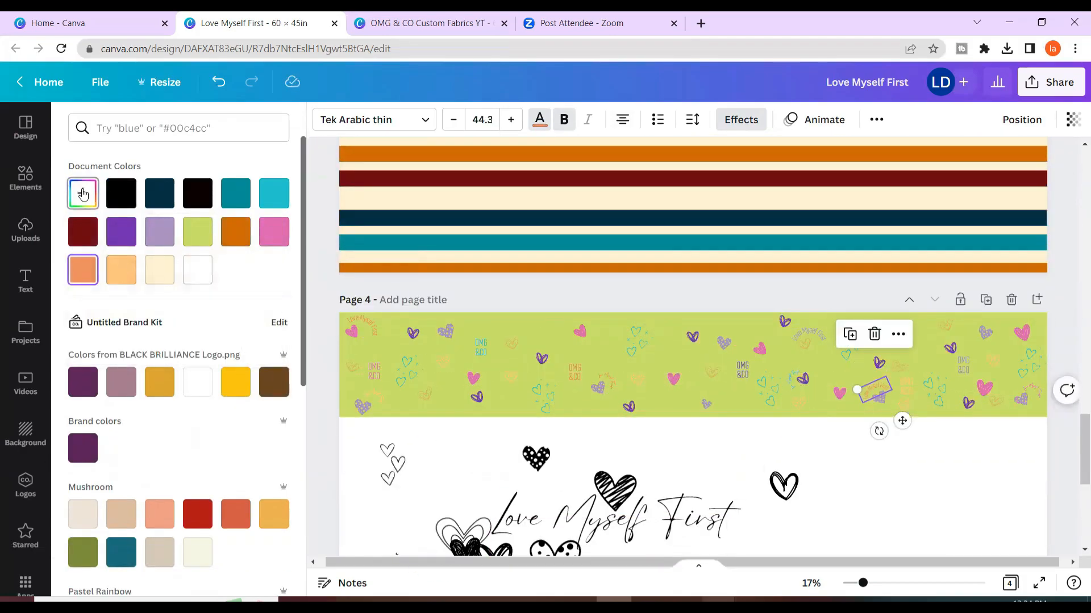
Scatter more copies of the purple outline heart into the gaps along the lime band.
left_click(83, 194)
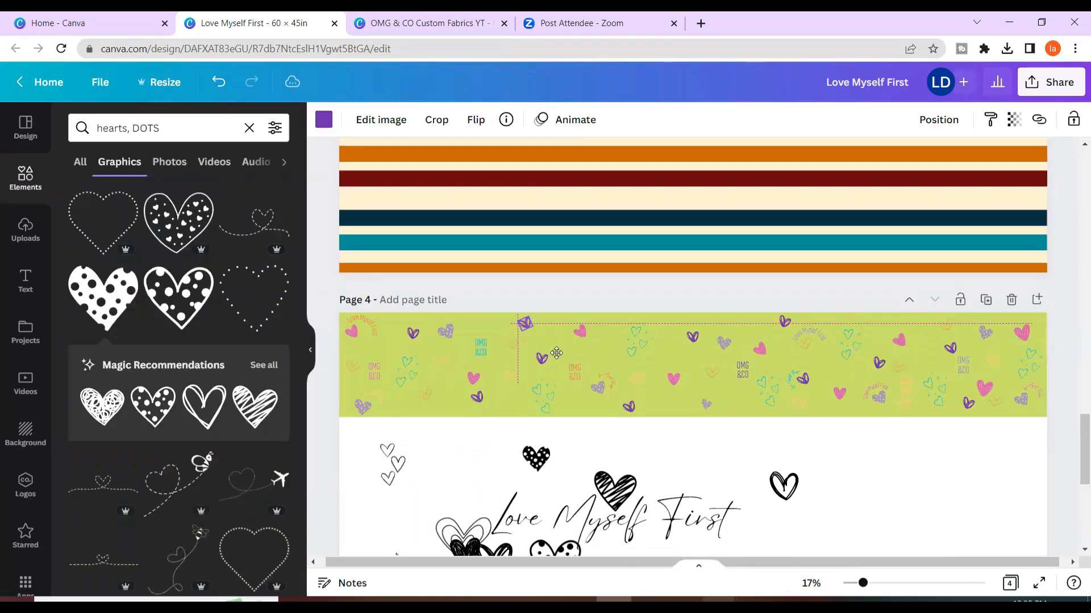
left_click_drag(705, 397, 755, 418)
left_click_drag(468, 409, 836, 444)
key("ctrl+d")
key("ctrl+d")
key("ctrl+d")
Fill the remaining gaps in the lime band with copies of the lavender polka-dot heart and other small motifs.
left_click(724, 343)
key("ctrl+d")
left_click_drag(733, 389, 453, 441)
key("ctrl+d")
key("ctrl+d")
left_click_drag(459, 446, 932, 402)
left_click(937, 392)
key("ctrl+d")
left_click_drag(950, 402, 606, 361)
key("ctrl+d")
left_click_drag(1011, 326, 1011, 327)
Add a page after page 4 and move the leftover source hearts, text and color swatches off page 4.
left_click(1037, 299)
scroll(693, 346, "up", 6)
left_click_drag(329, 302, 859, 544)
left_click_drag(613, 266, 640, 313)
scroll(619, 347, "up", 13)
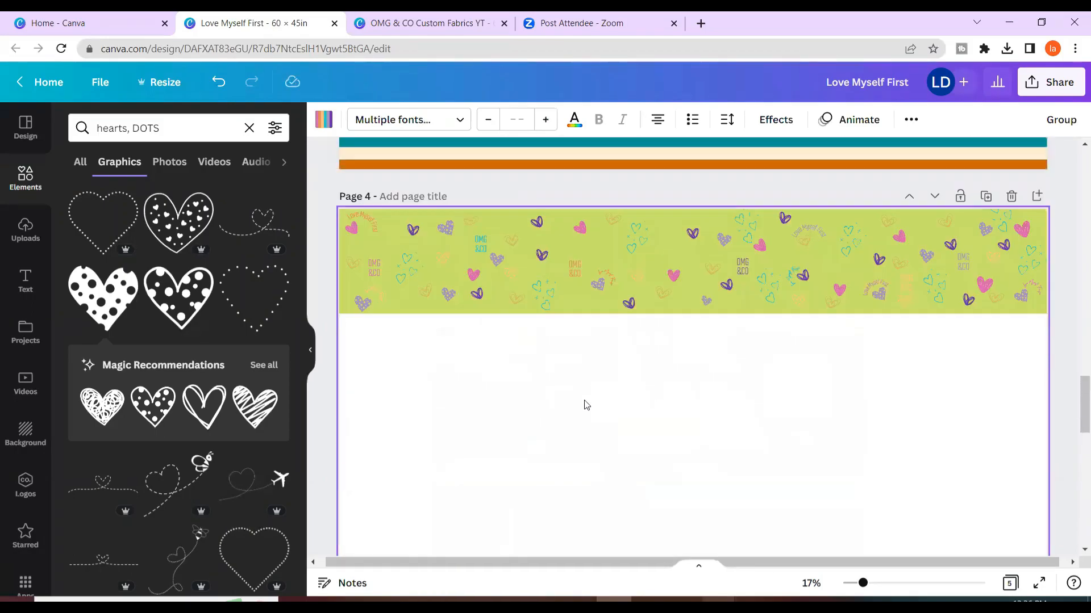
Delete the lime background rectangle behind the scattered motifs on page 4.
scroll(586, 404, "up", 2)
left_click(410, 404)
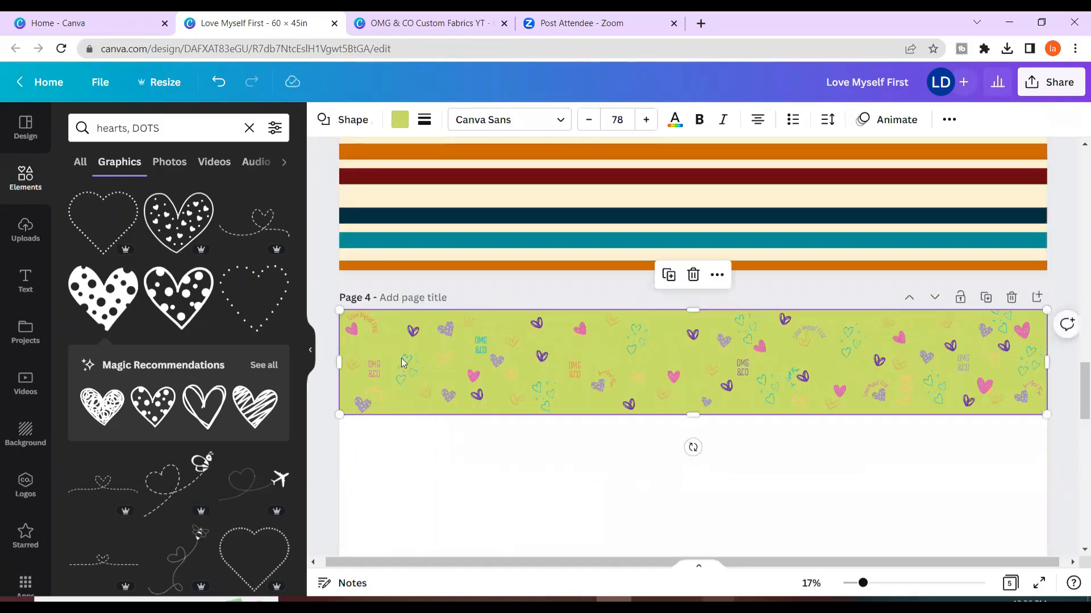
left_click(400, 121)
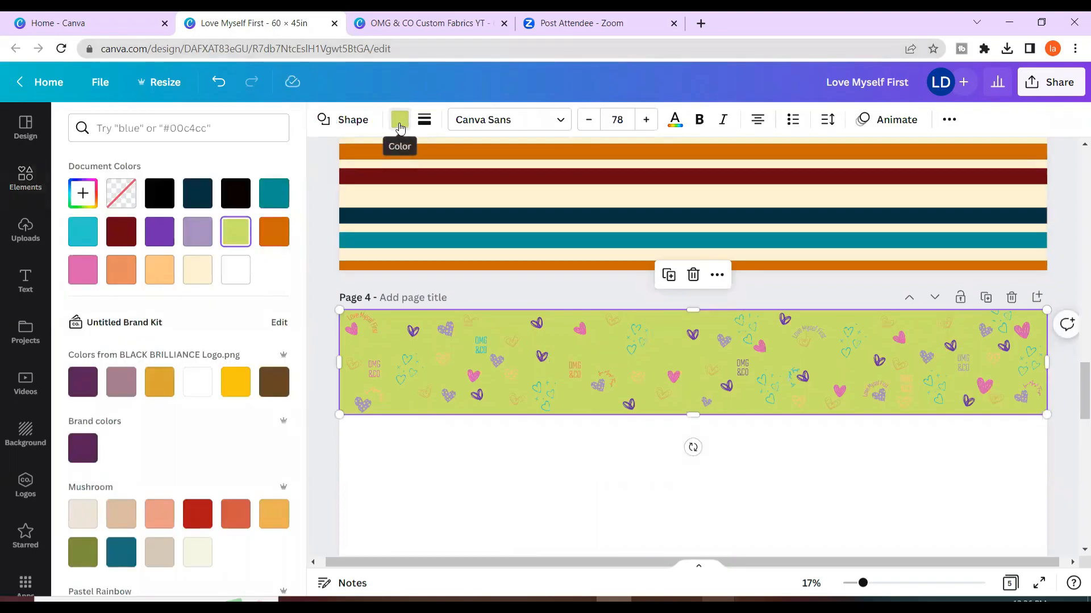
key("Delete")
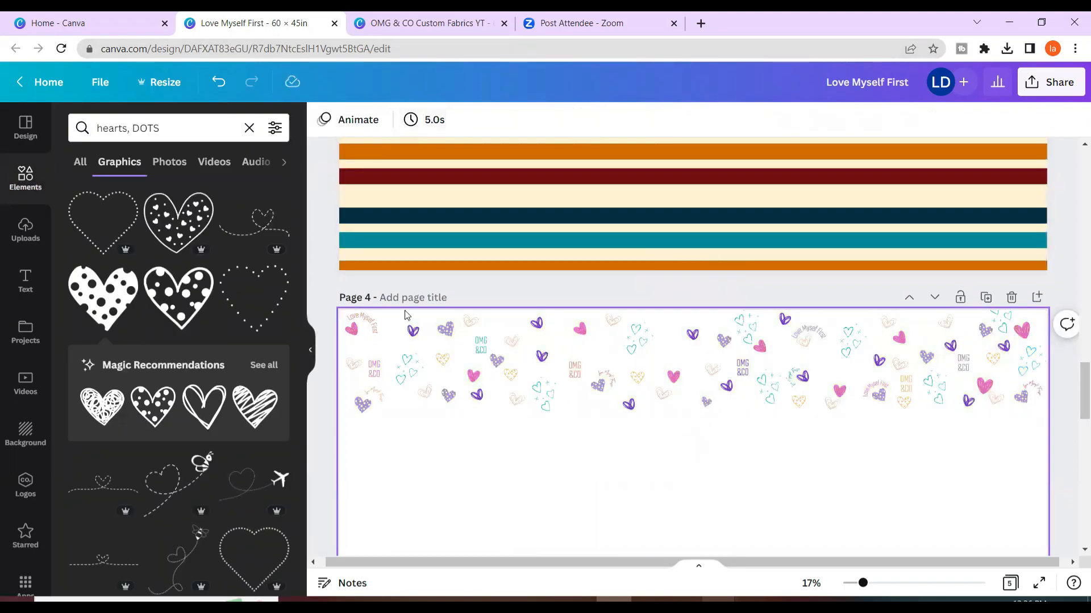
Duplicate the whole row of scattered motifs on page 4 and place the copy directly beneath the original.
scroll(406, 316, "down", 3)
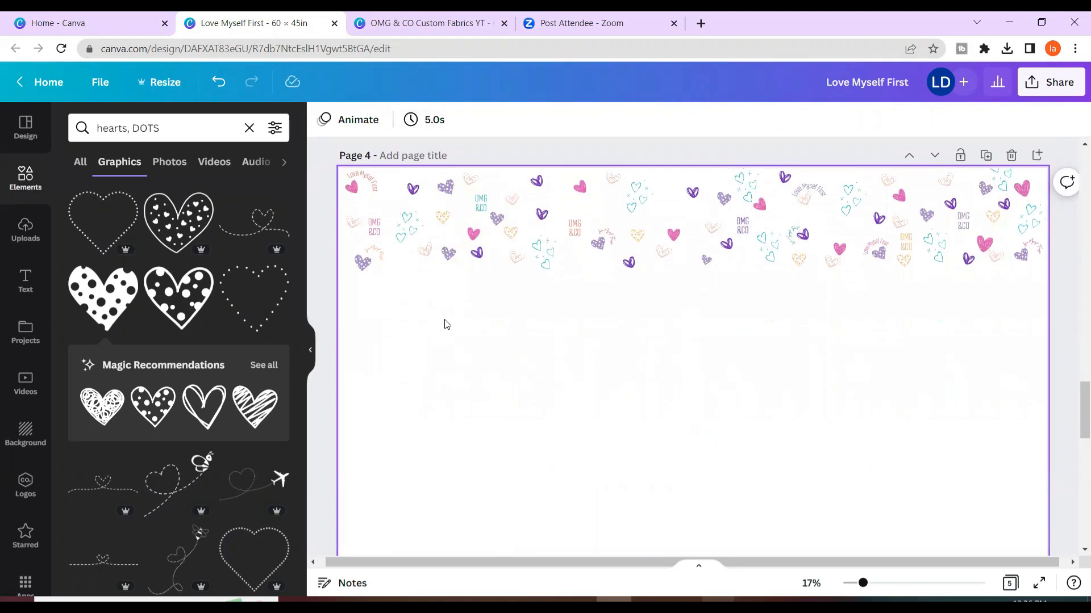
left_click_drag(332, 169, 1072, 287)
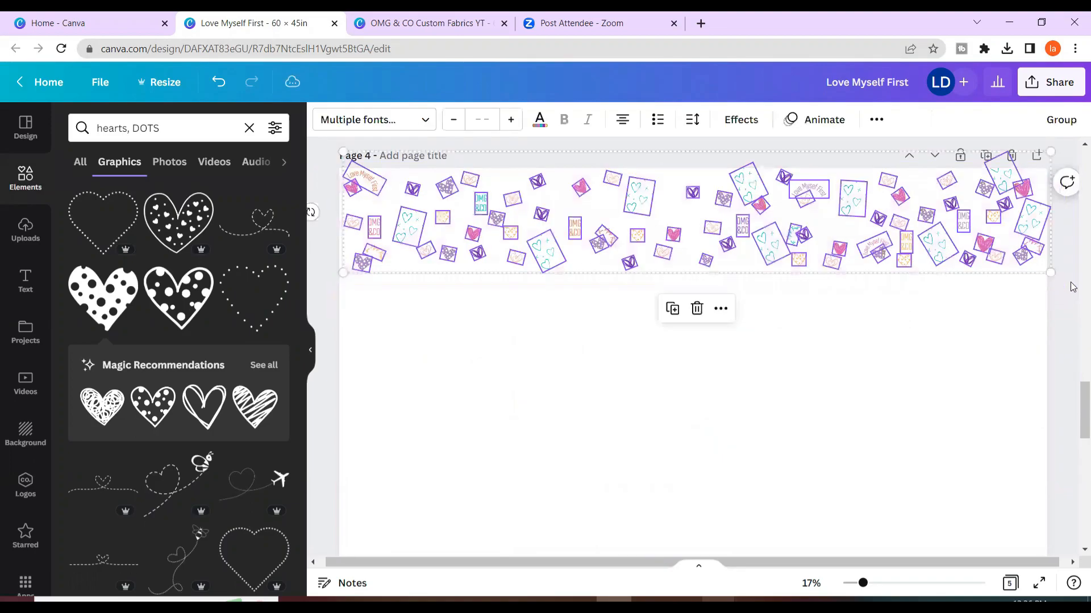
left_click_drag(865, 255, 867, 257)
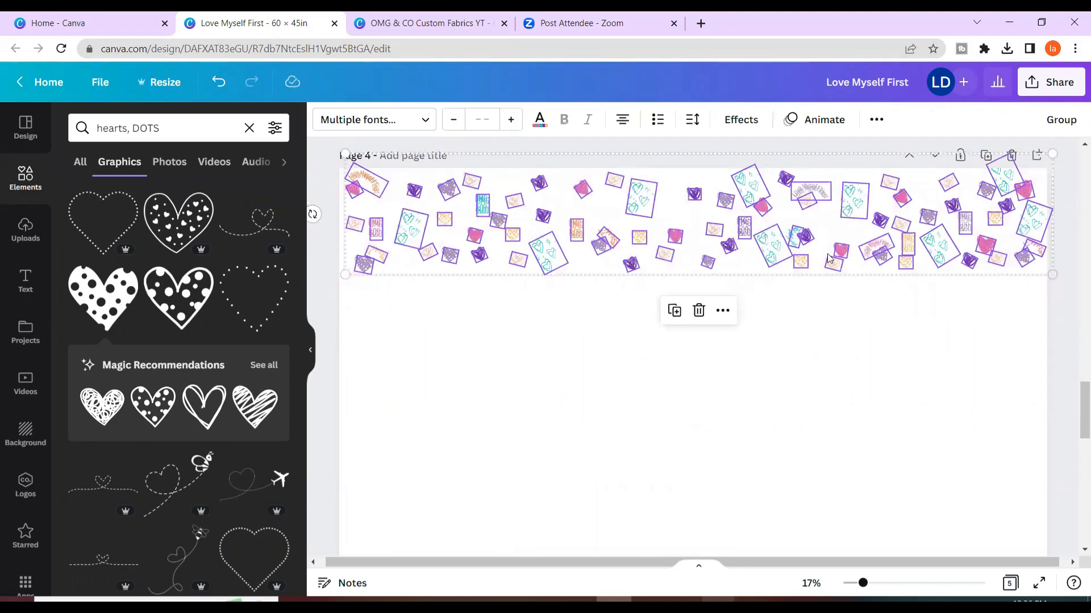
left_click_drag(691, 236, 635, 434)
Fill gaps between the two motif rows with copies of nearby small hearts, including a lavender one near the middle.
left_click(513, 362)
left_click_drag(515, 402, 414, 312)
left_click(624, 365)
left_click(702, 365)
left_click_drag(700, 403, 665, 325)
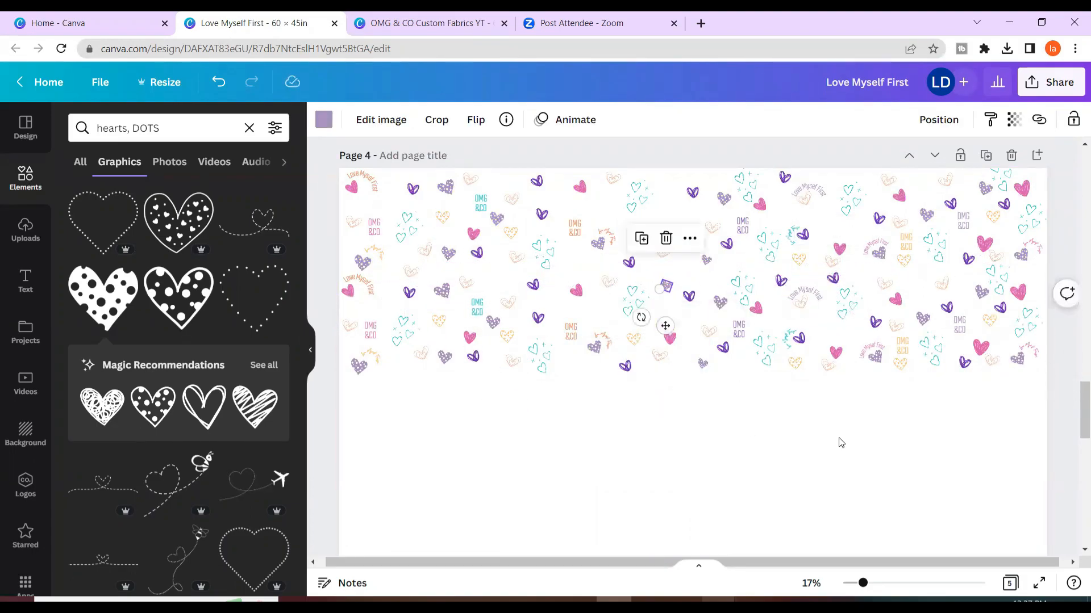
Duplicate all motifs on page 4 and place the copied two-row block directly below the first block.
left_click(840, 443)
key("ctrl+a")
left_click_drag(653, 286, 653, 500)
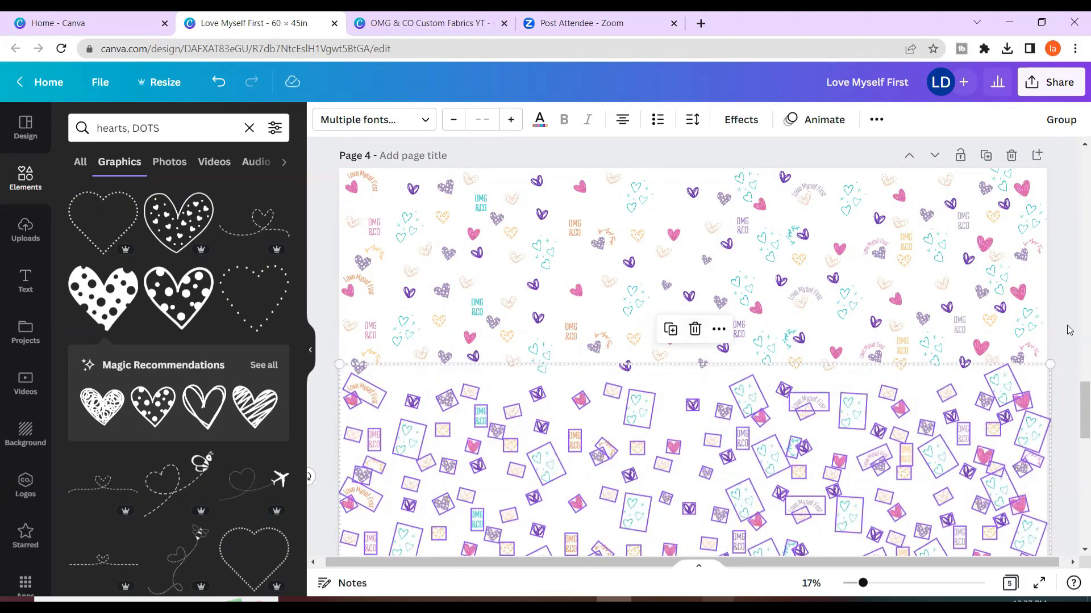
left_click(1068, 327)
Place a copy of the lavender heart in the gap between the two motif blocks near the page's left edge.
scroll(693, 340, "down", 2)
left_click(445, 213)
left_click_drag(449, 254, 407, 278)
Duplicate a motif row into the empty space at the bottom of page 4 to complete the full-page pattern.
scroll(364, 261, "down", 2)
left_click_drag(325, 203, 1033, 346)
left_click_drag(689, 265, 676, 363)
left_click(1063, 318)
left_click_drag(988, 307, 987, 311)
left_click(1061, 324)
scroll(1000, 372, "up", 2)
scroll(1001, 372, "down", 1)
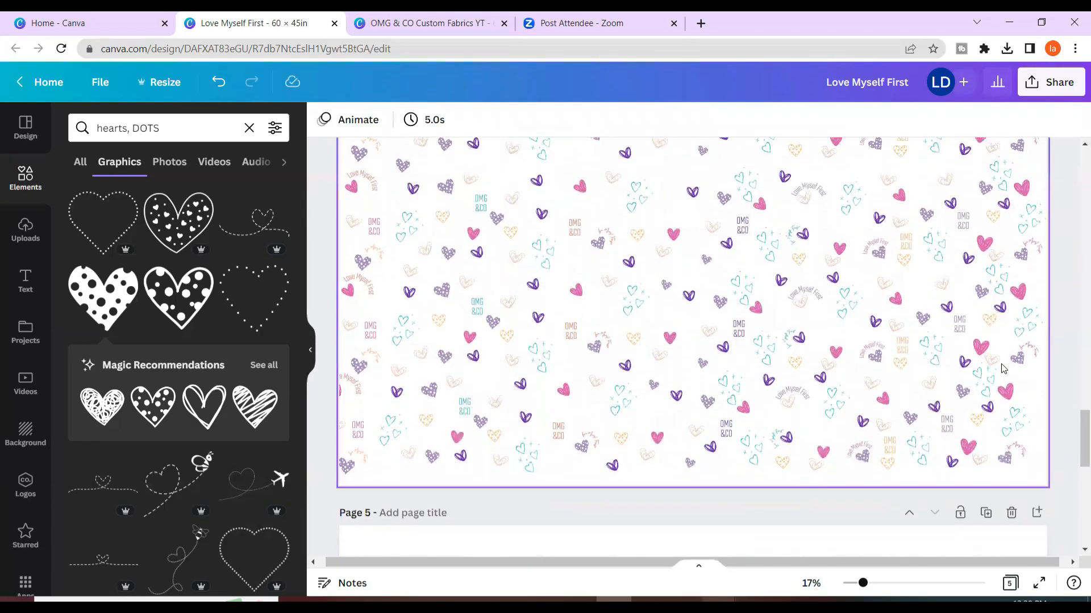
scroll(1001, 373, "down", 1)
scroll(1045, 347, "up", 4)
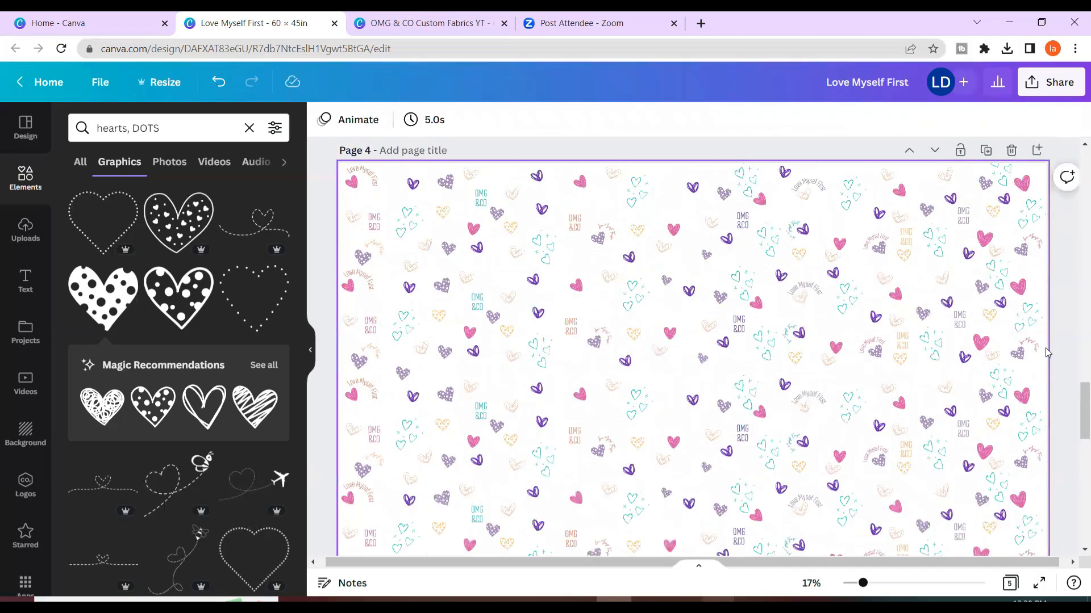
Open the download settings for the design and limit the selection to pages 1–5.
left_click(1050, 82)
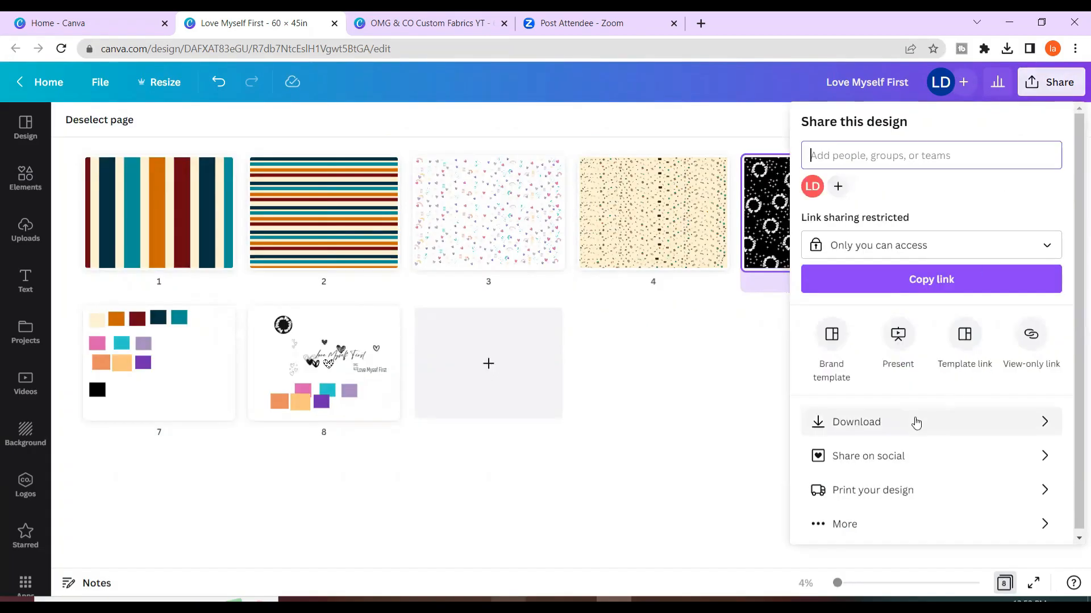
left_click(915, 421)
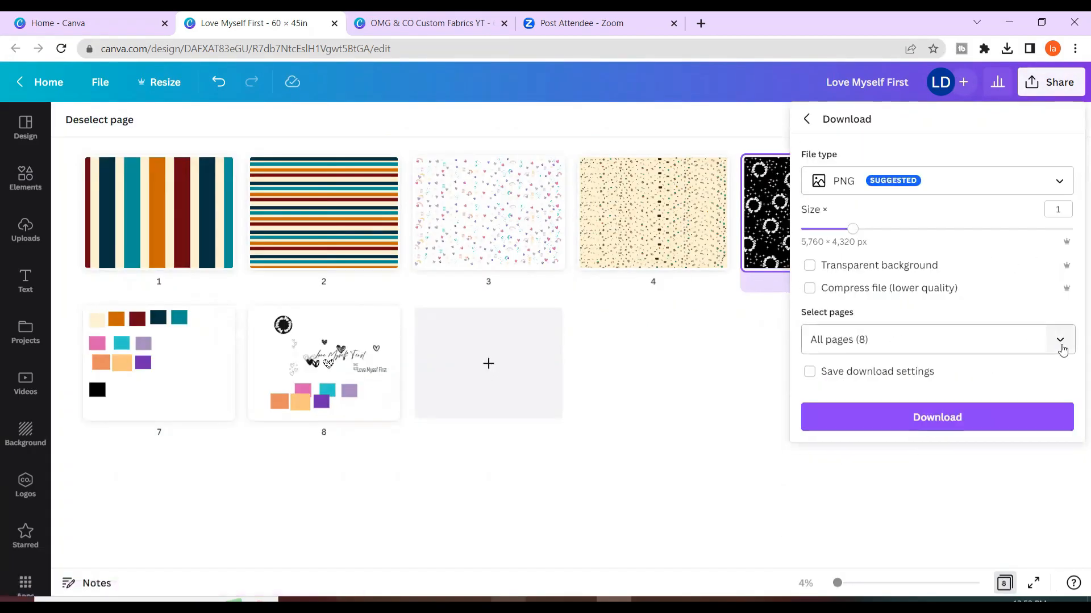
left_click(1060, 347)
left_click(1047, 381)
left_click(1047, 453)
left_click(1047, 495)
scroll(1051, 480, "down", 2)
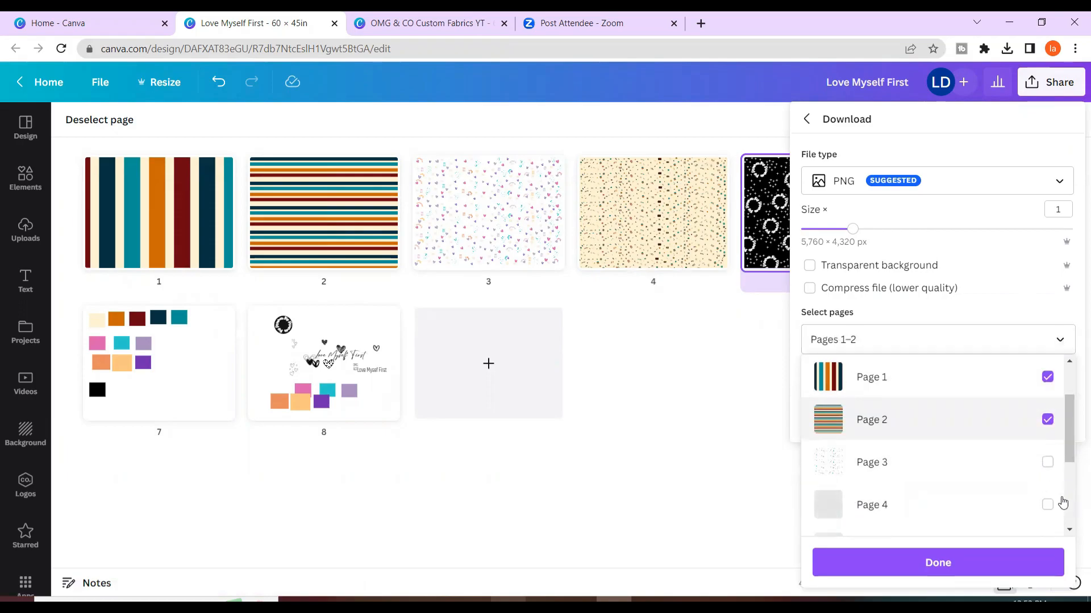
scroll(1051, 489, "down", 1)
scroll(1048, 441, "down", 2)
left_click(1047, 382)
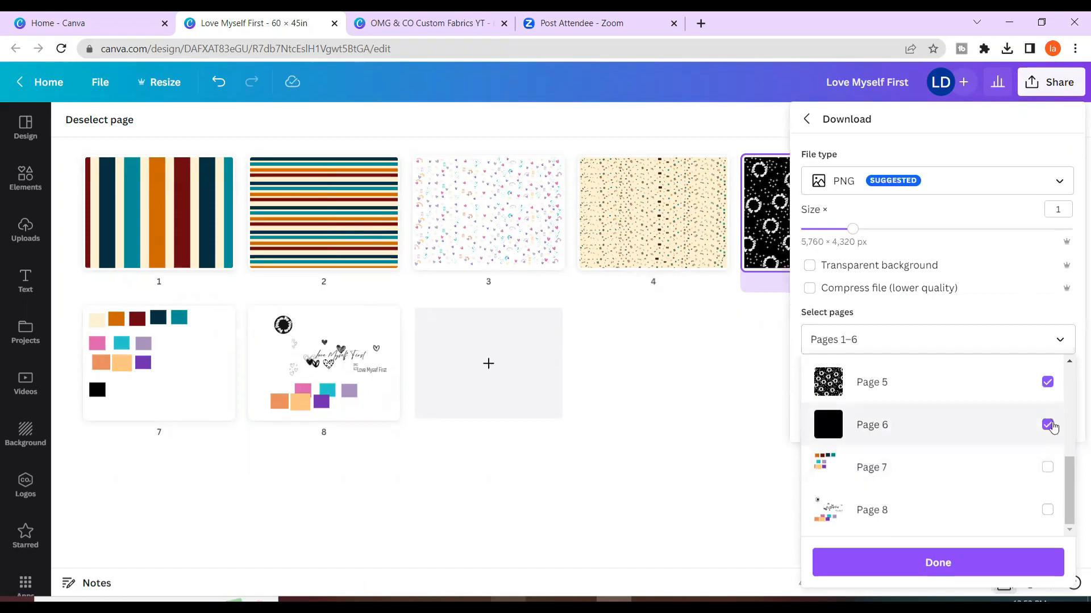
scroll(1068, 367, "up", 3)
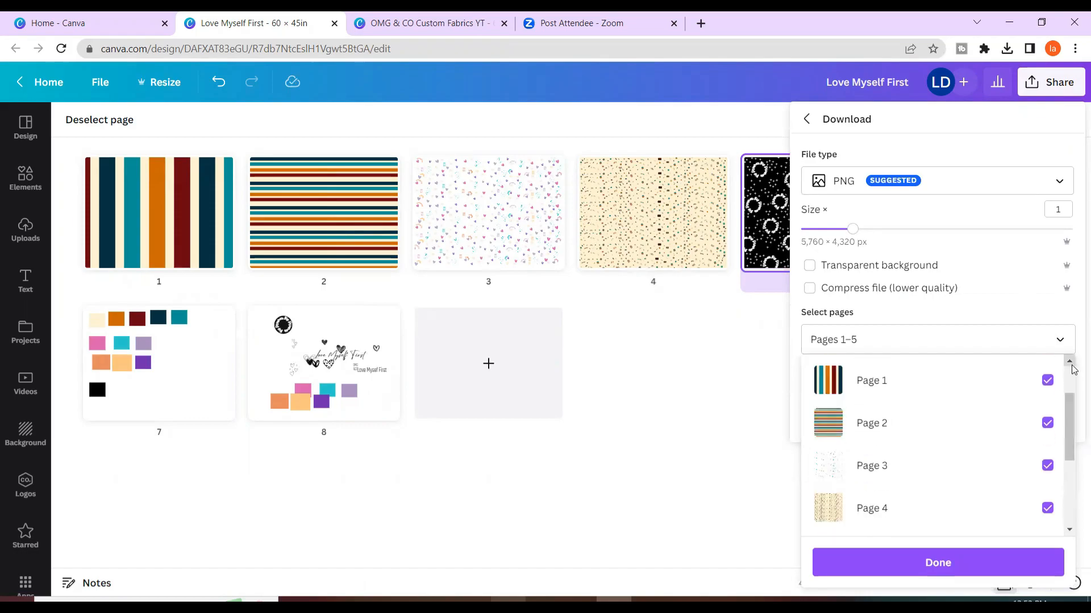
left_click(1023, 302)
Keep PNG as the download file type and set the size multiplier to 3.125.
left_click(898, 190)
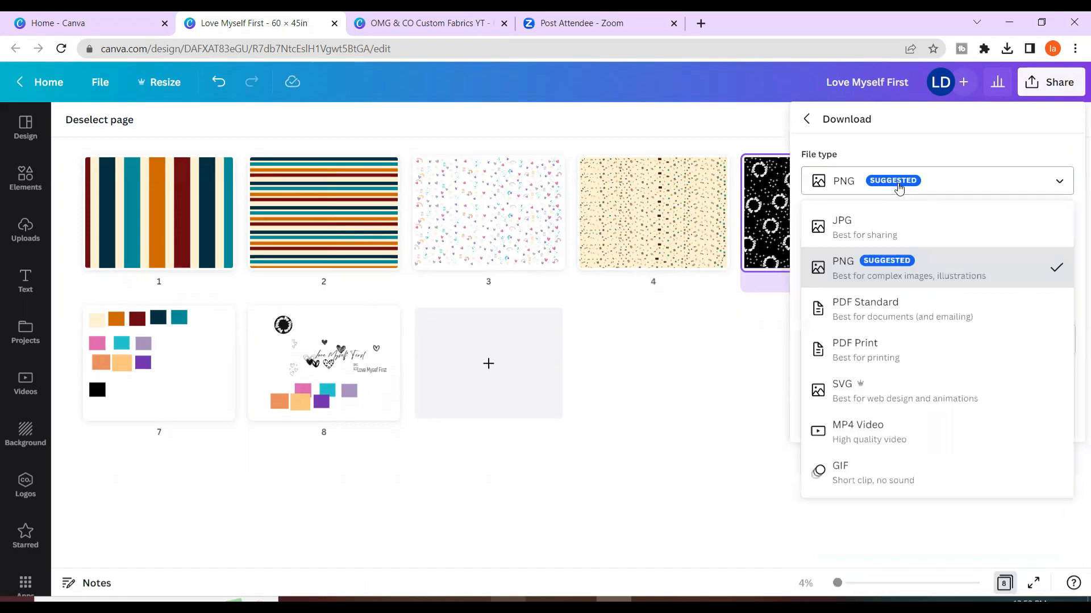
left_click(891, 277)
left_click_drag(858, 233, 906, 238)
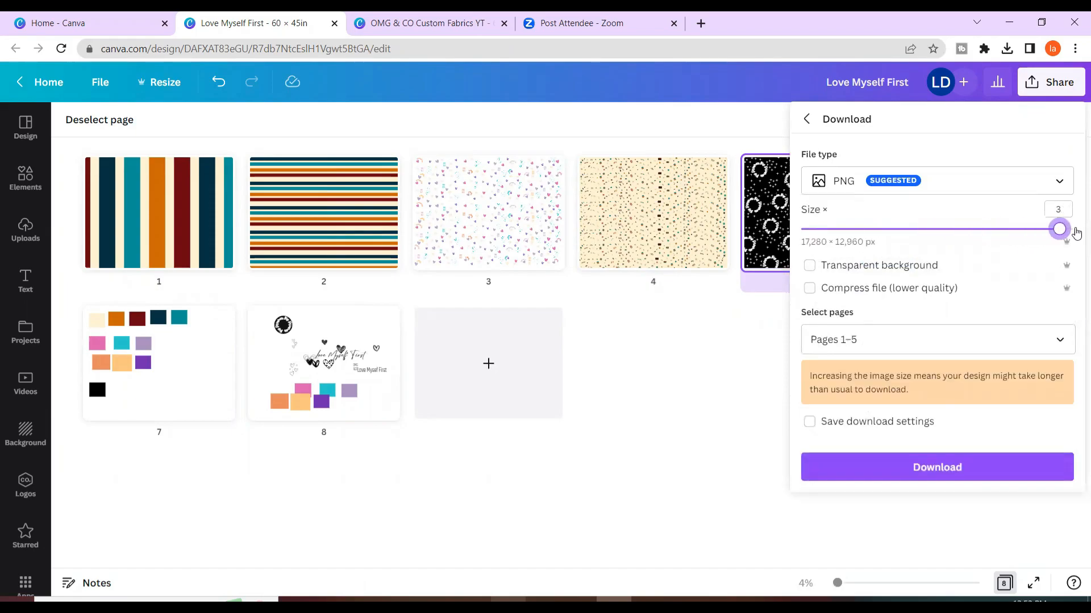
Try the PDF Print file type with the CMYK color profile and return the profile to RGB.
left_click(895, 192)
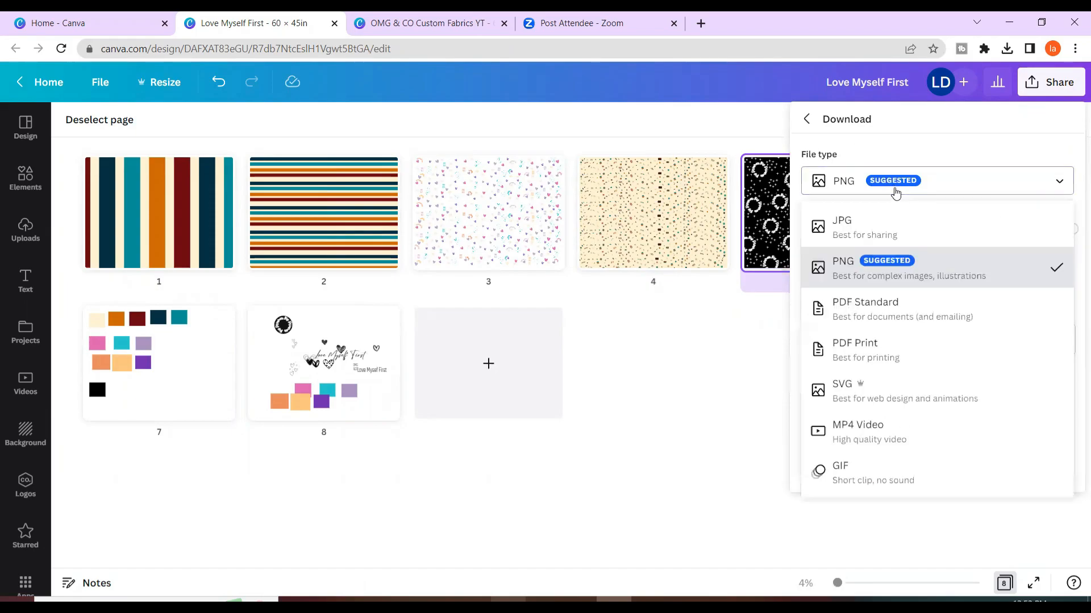
left_click(866, 349)
left_click(869, 358)
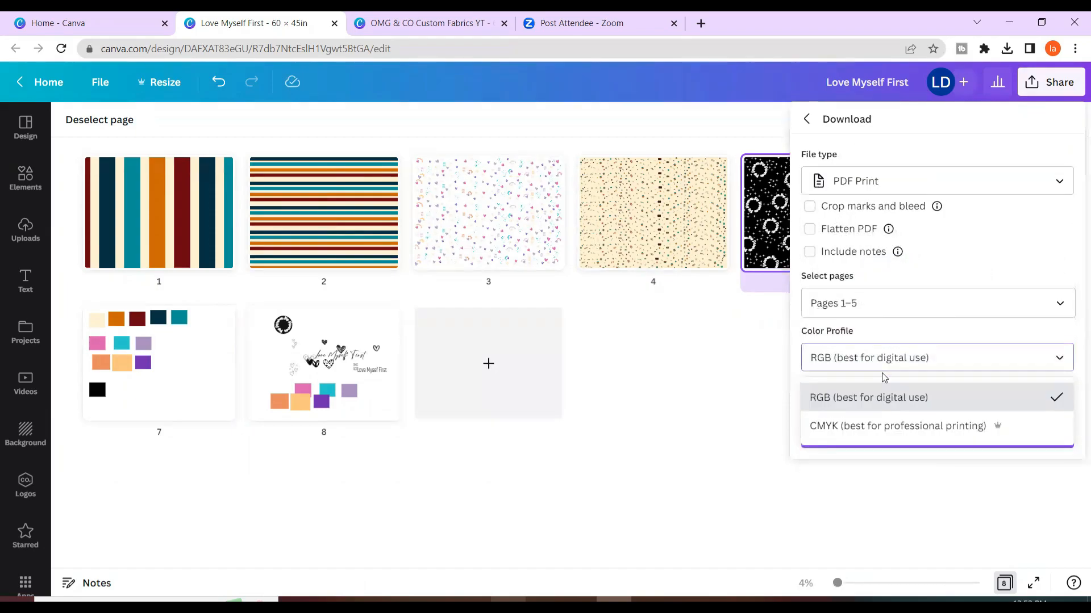
left_click(923, 426)
left_click(930, 359)
left_click(921, 400)
Set the file type back to PNG and download pages 1–5.
left_click(881, 182)
left_click(821, 266)
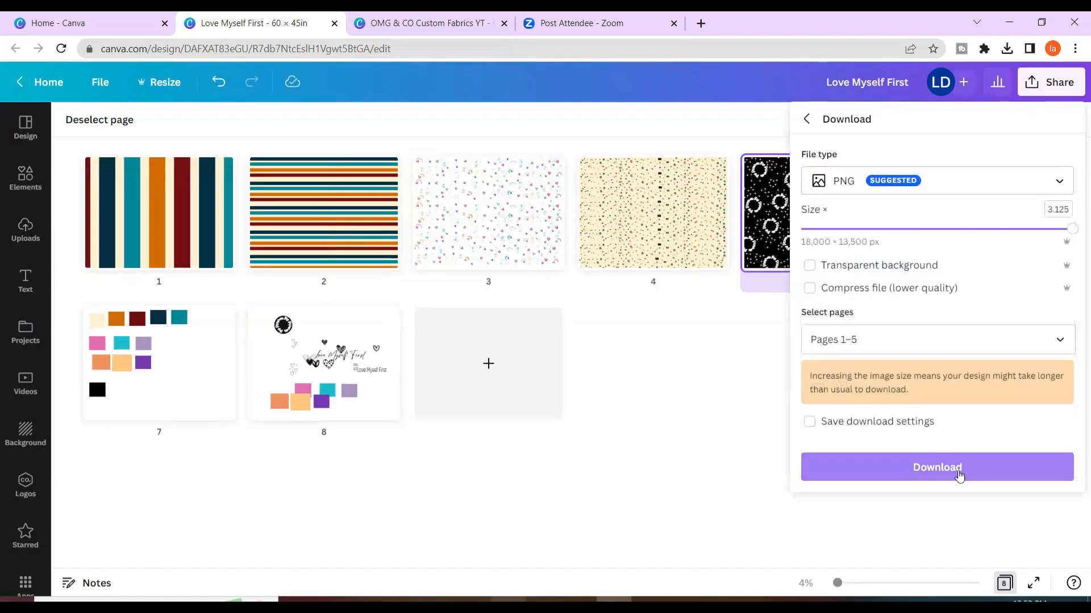
left_click(959, 476)
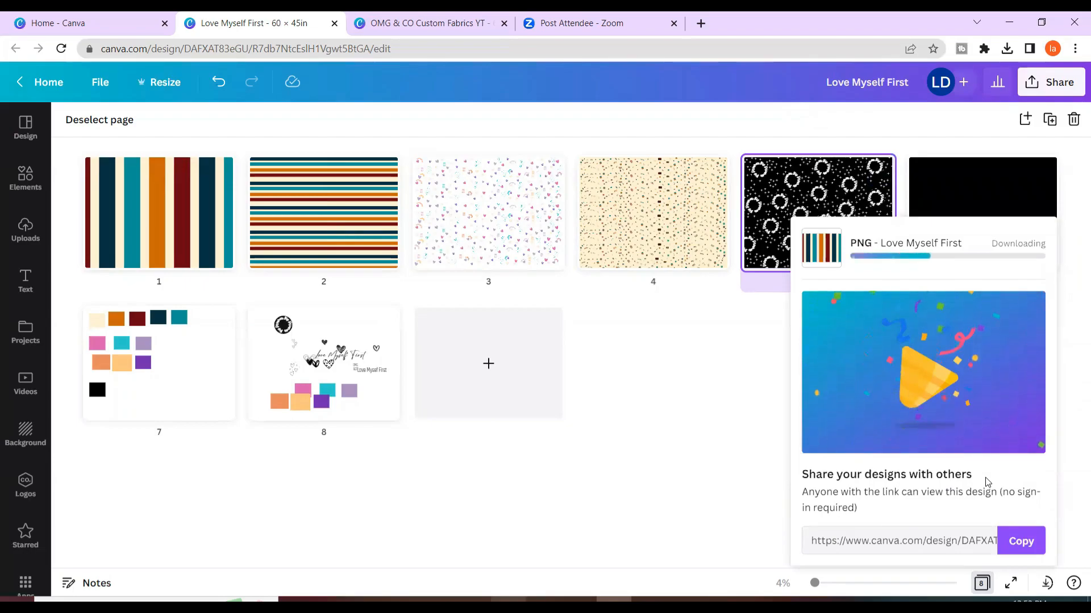